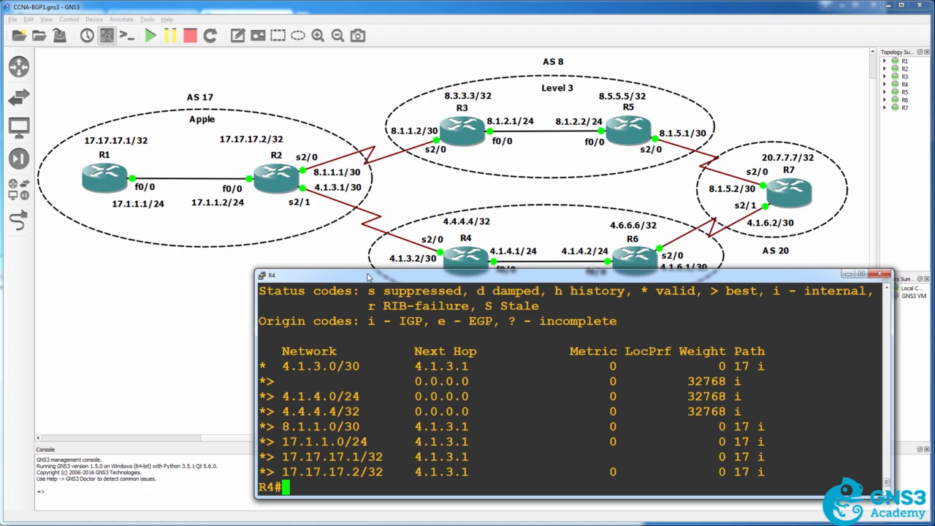
Ping 17.17.17.1 from R4 to test reachability of R1's loopback.
type("ping 17.17")
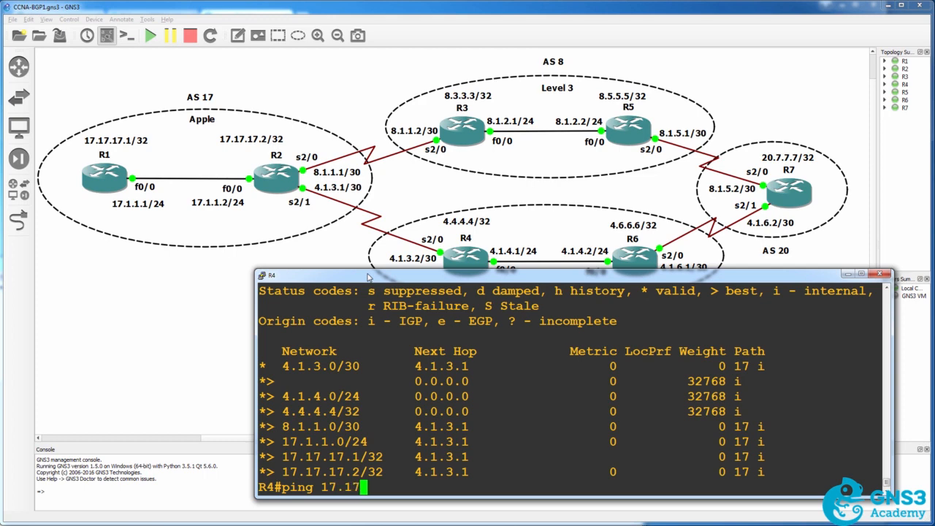
type(".17.1")
key("Return")
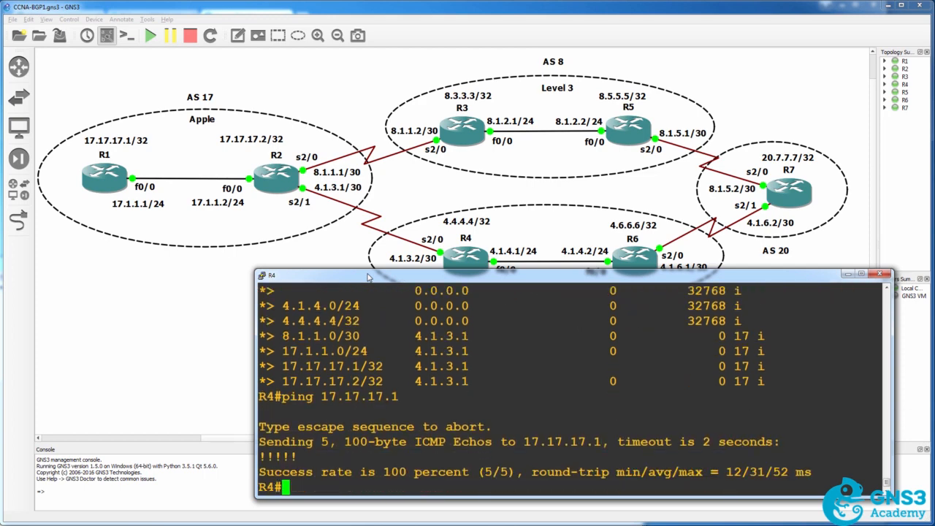
Switch to R3's console and ping 17.17.17.1 from there.
key("alt+Tab")
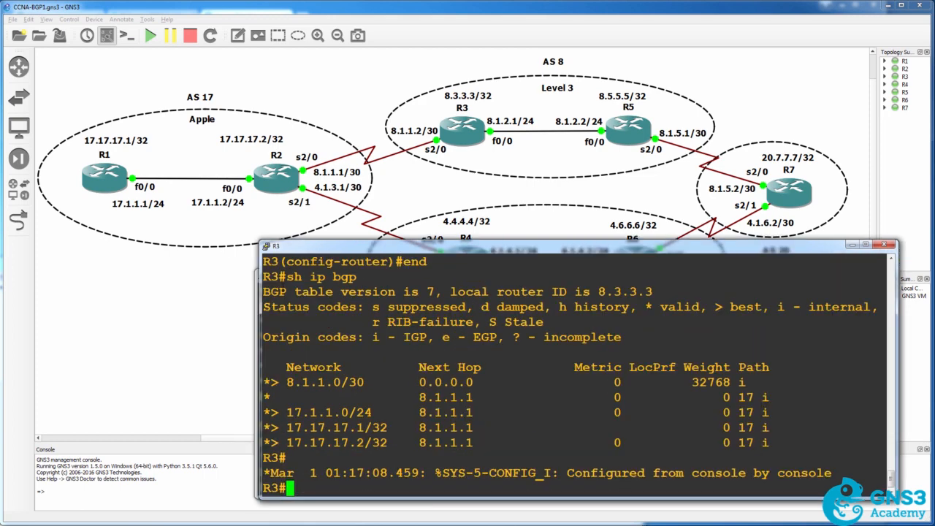
type("ping 17.17.17.1")
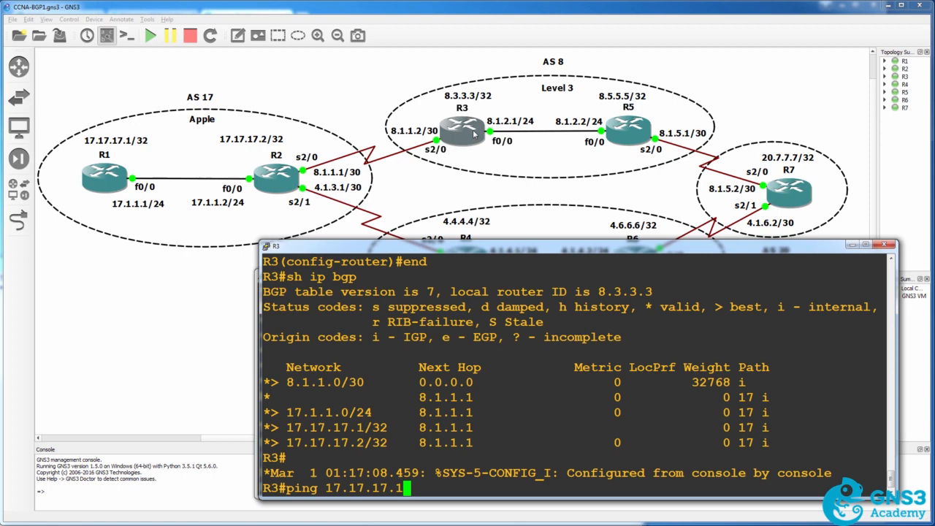
key("Return")
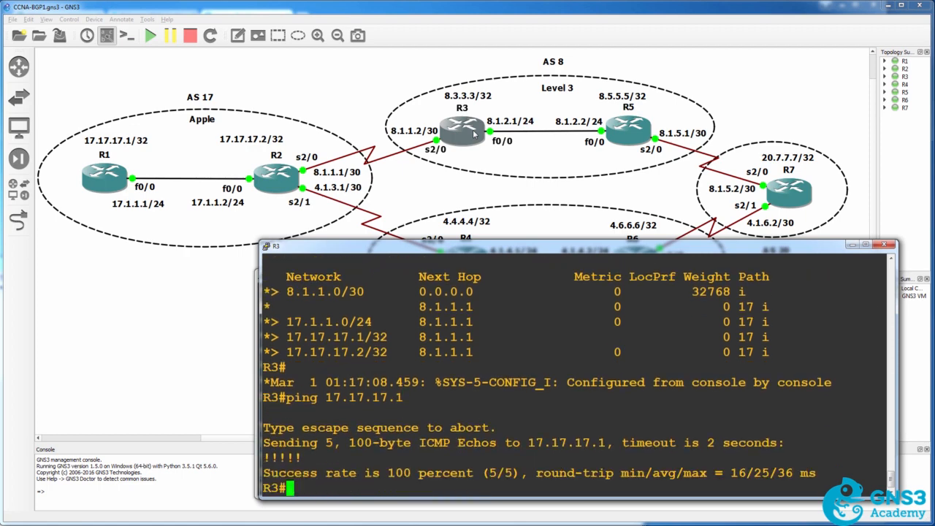
Bring up R5's console and check its running routing protocols with sh ip prot.
left_click(475, 133)
mouse_move(651, 130)
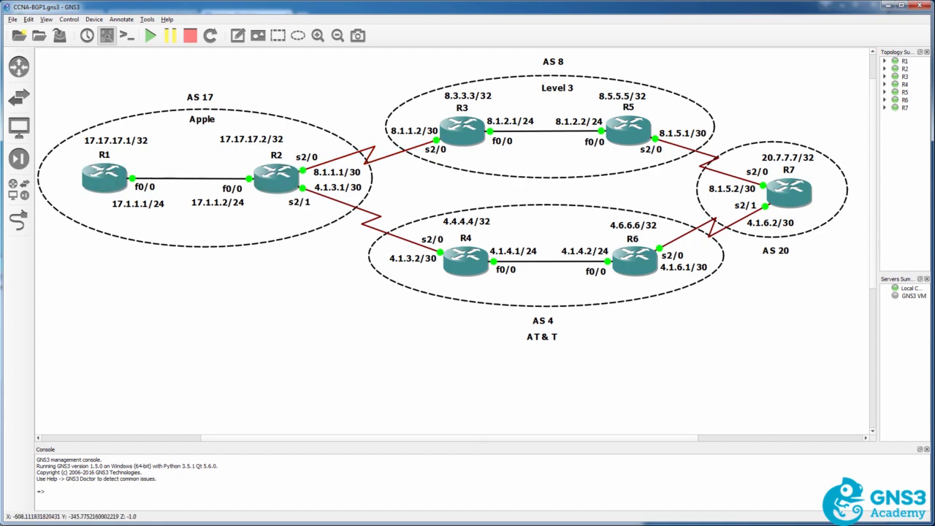
key("alt+Tab")
key("Return")
key("Return")
key("Return")
type("shy ip")
key("BackSpace")
key("BackSpace")
key("BackSpace")
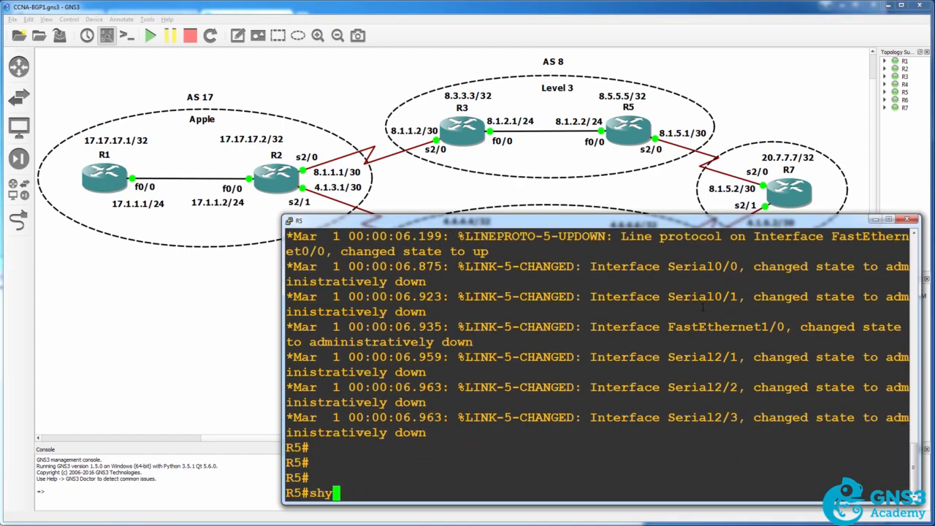
key("BackSpace")
type("ip pro")
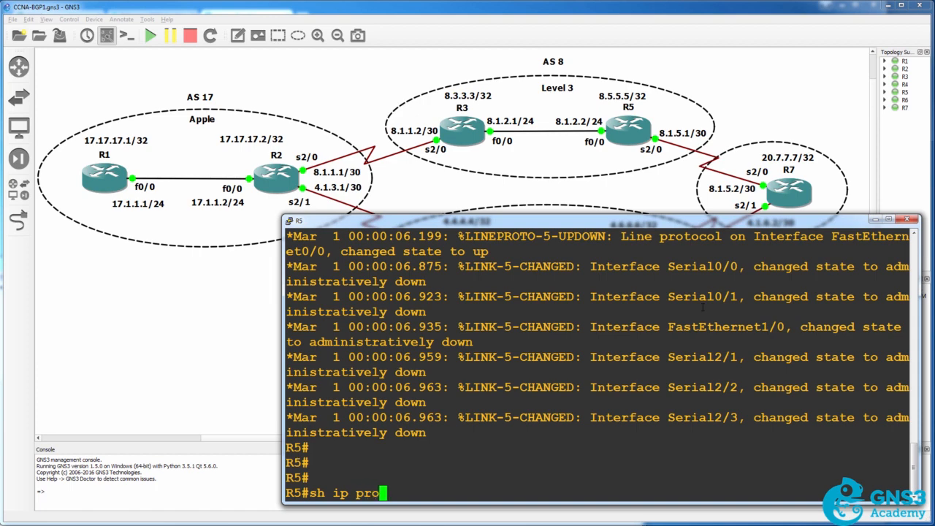
type("t")
key("Return")
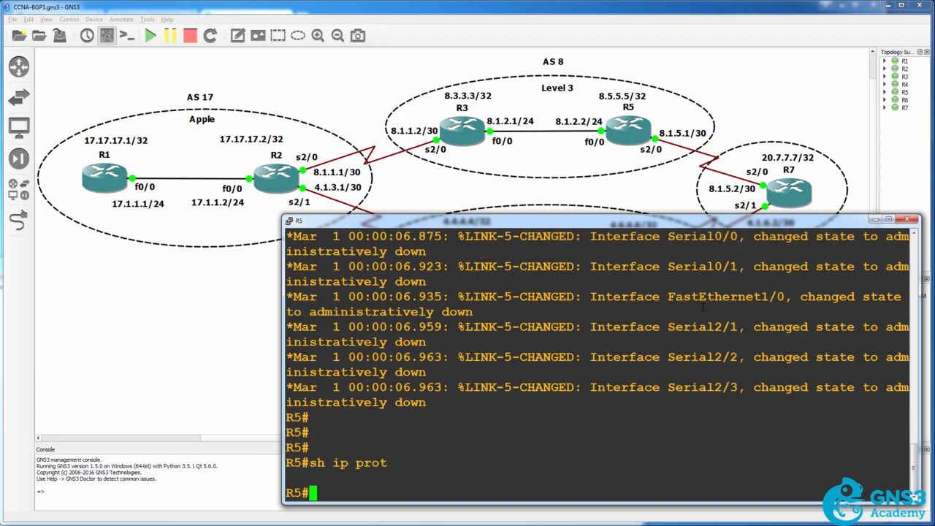
Enter global configuration mode on R5 and start the BGP process for AS 8.
type("conf t")
key("Return")
type("route")
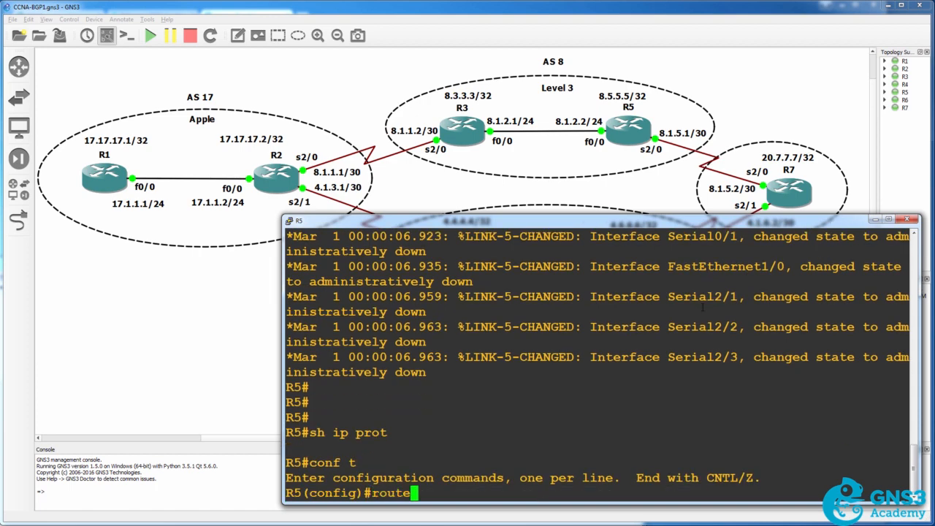
type("r bgp 8")
key("Return")
Define R3's loopback 8.3.3.3 as a BGP neighbor with remote-as 8.
type("ne")
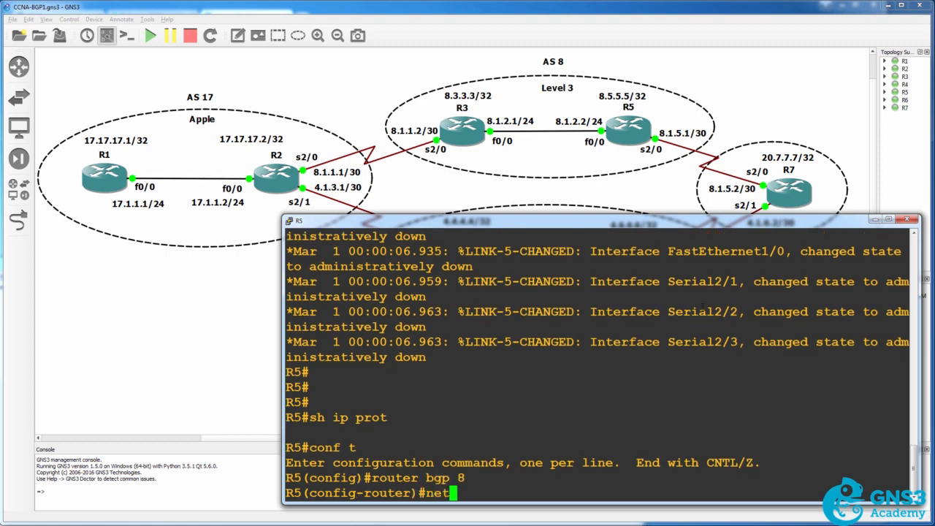
type("i")
key("Tab")
type("8.3.3")
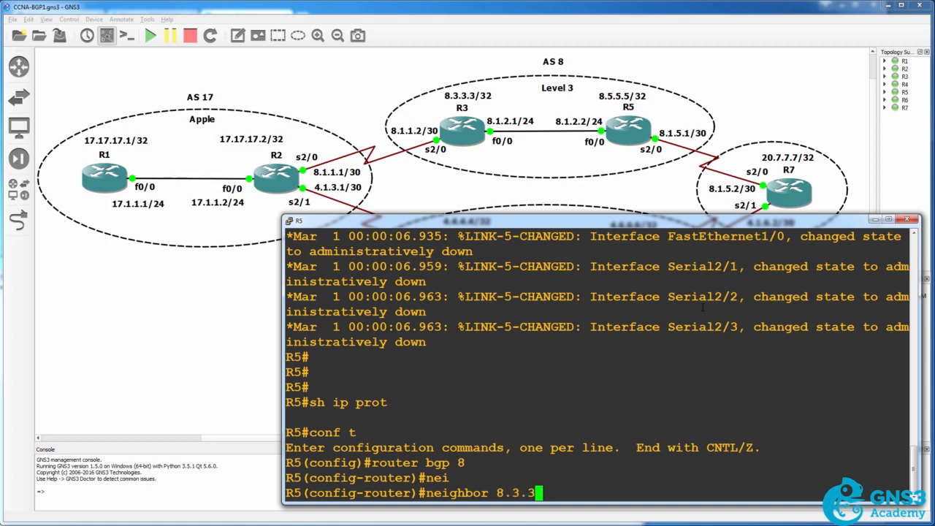
type(".3 remo")
key("Tab")
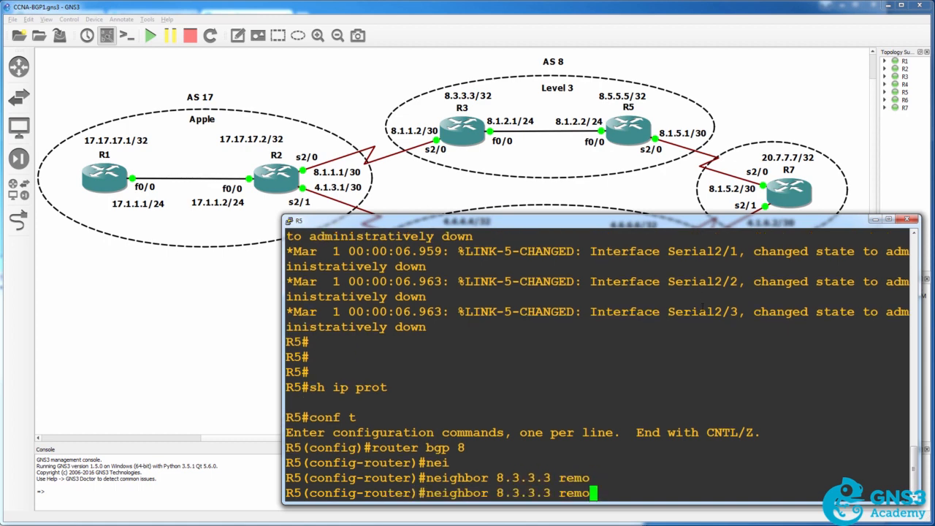
type("t")
key("Tab")
type("8")
key("Return")
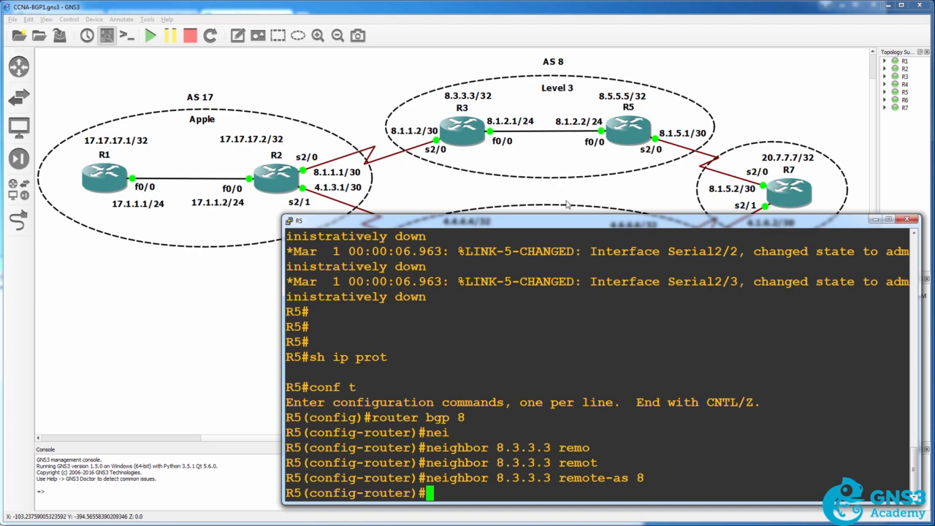
Set the update-source for BGP neighbor 8.3.3.3 to loop 0.
key("Up")
key("BackSpace")
key("BackSpace")
key("BackSpace")
key("BackSpace")
key("BackSpace")
key("BackSpace")
key("BackSpace")
key("BackSpace")
key("BackSpace")
key("BackSpace")
key("BackSpace")
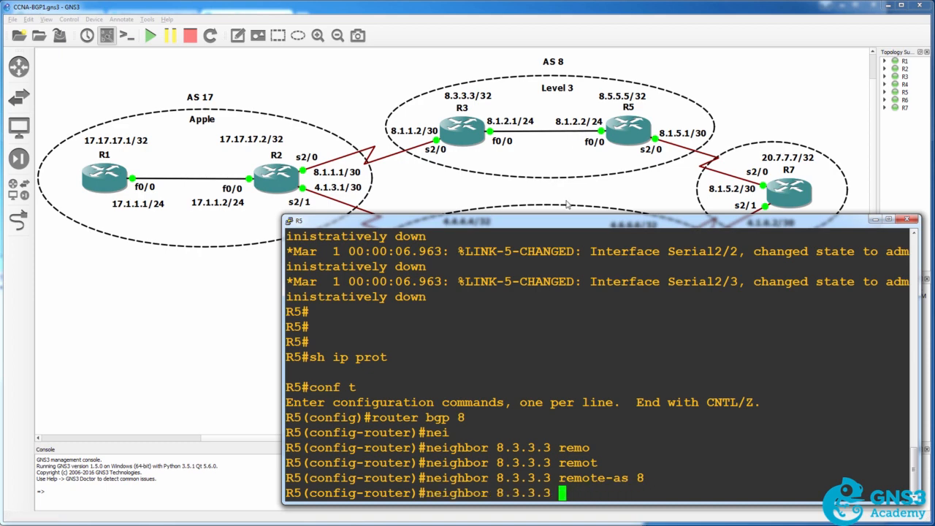
type("upd")
key("Tab")
type("loop 0")
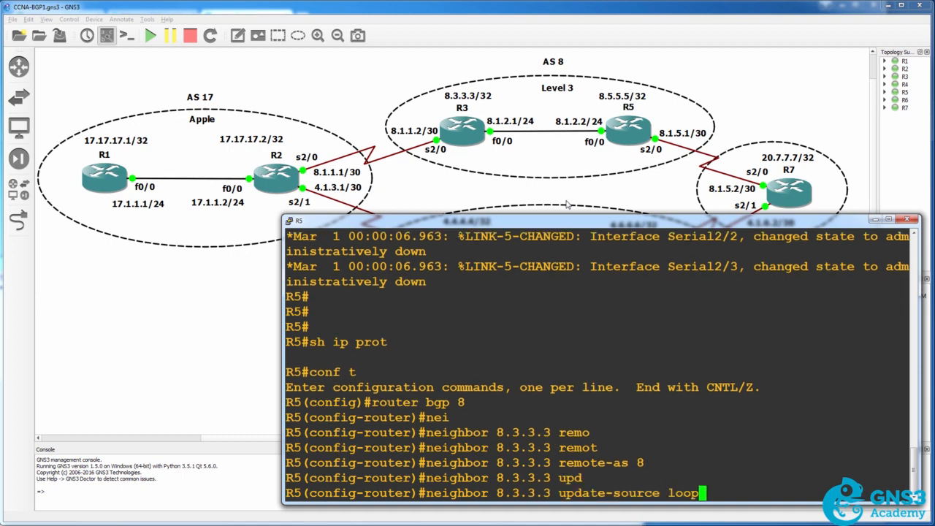
key("Return")
Advertise R5's loopback in BGP with network 8.5.5.5 mask 255.255.255.255.
type("net")
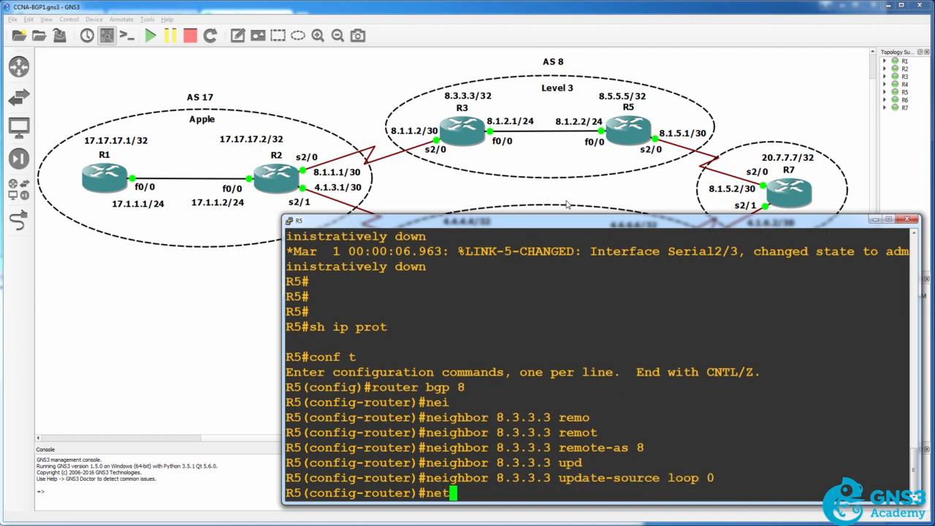
type("work 8.5.")
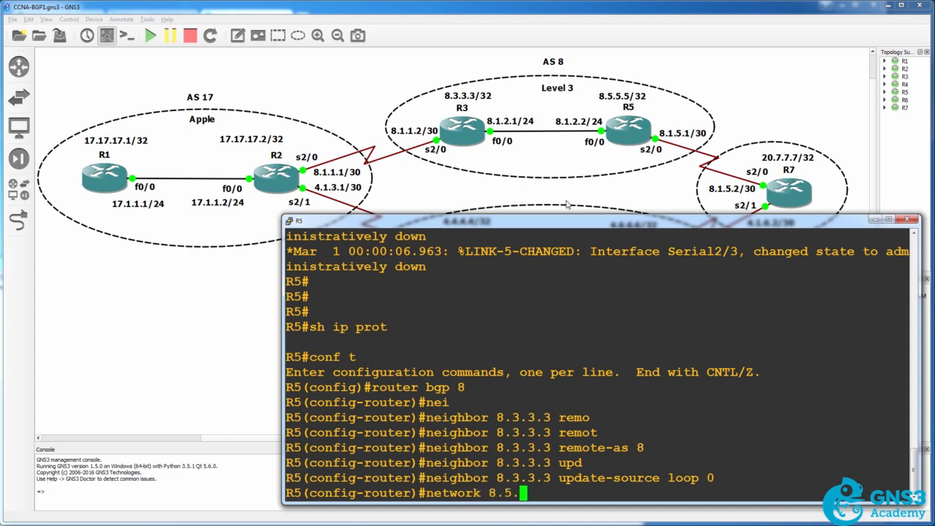
type("5.5 mask")
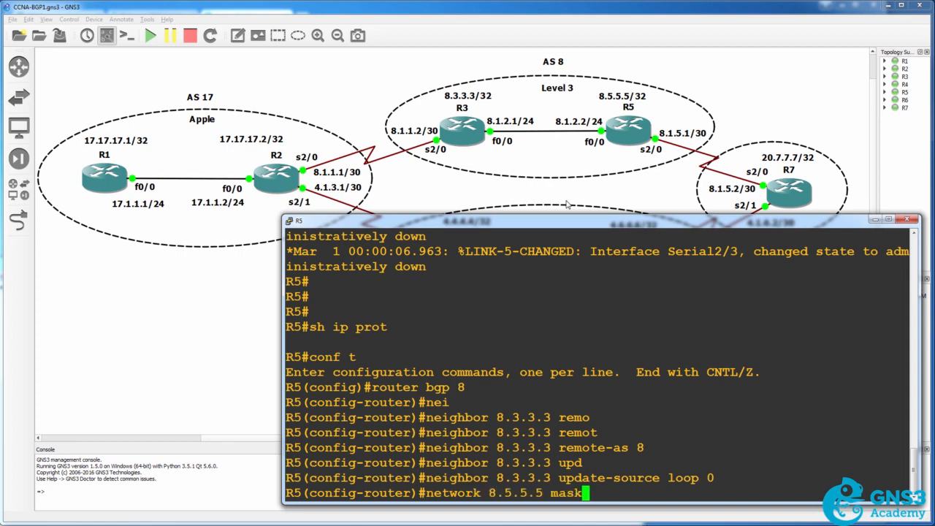
type(" 255.255.255.255")
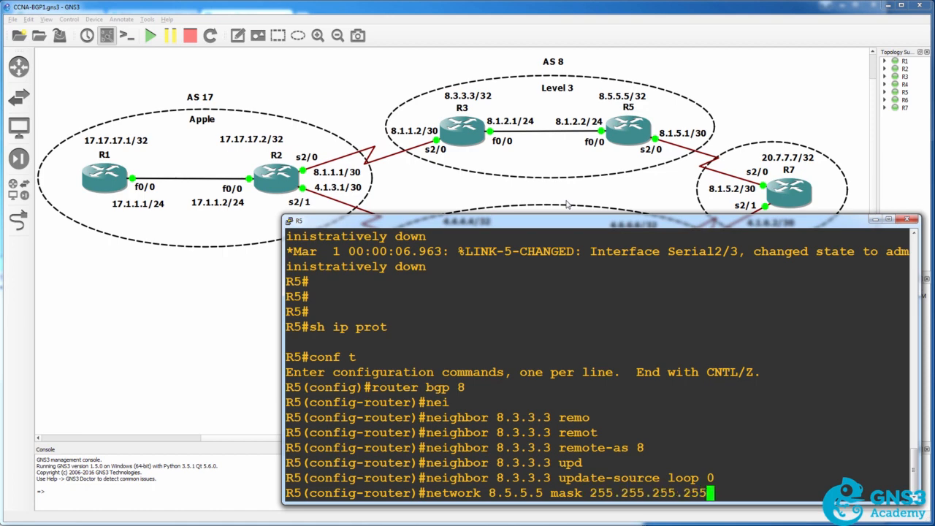
key("Return")
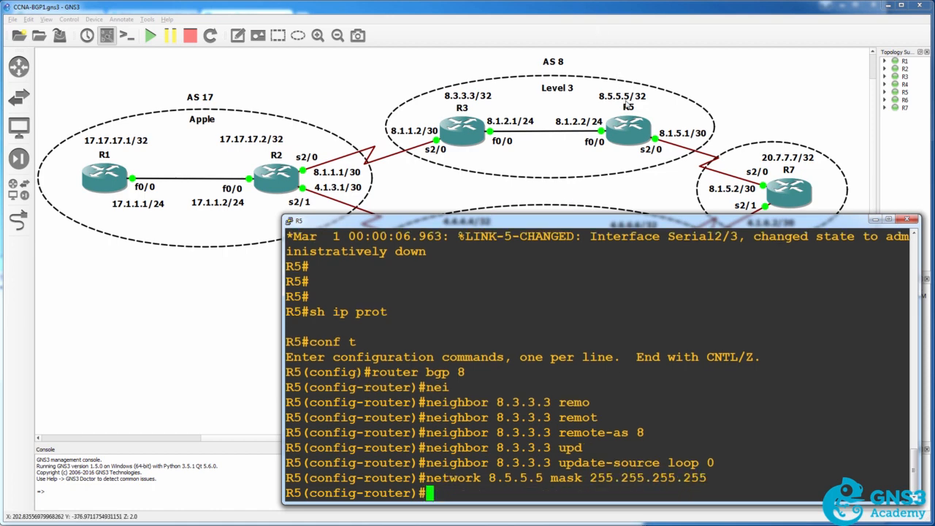
Advertise the R3–R5 link in BGP with network 8.1.2.0 mask 255.255.255.0.
type("netw")
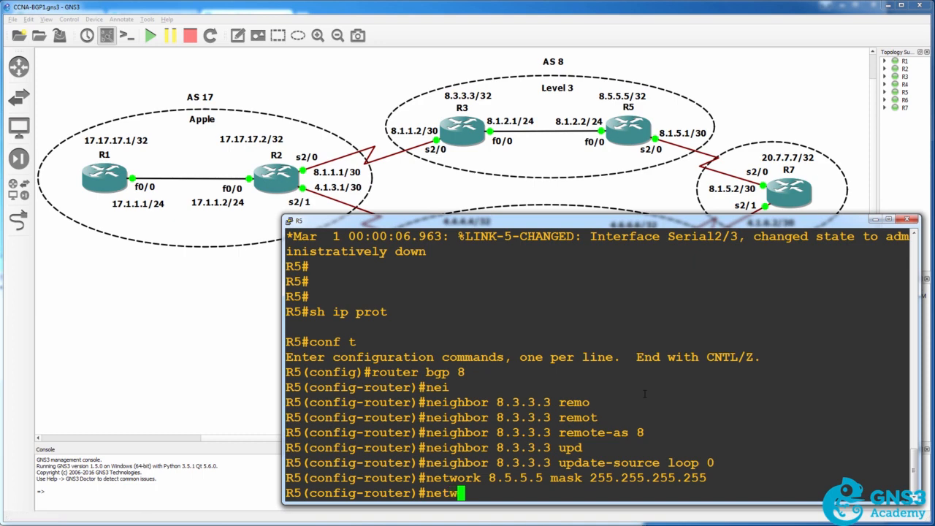
type("ork 8.1.2.0 ")
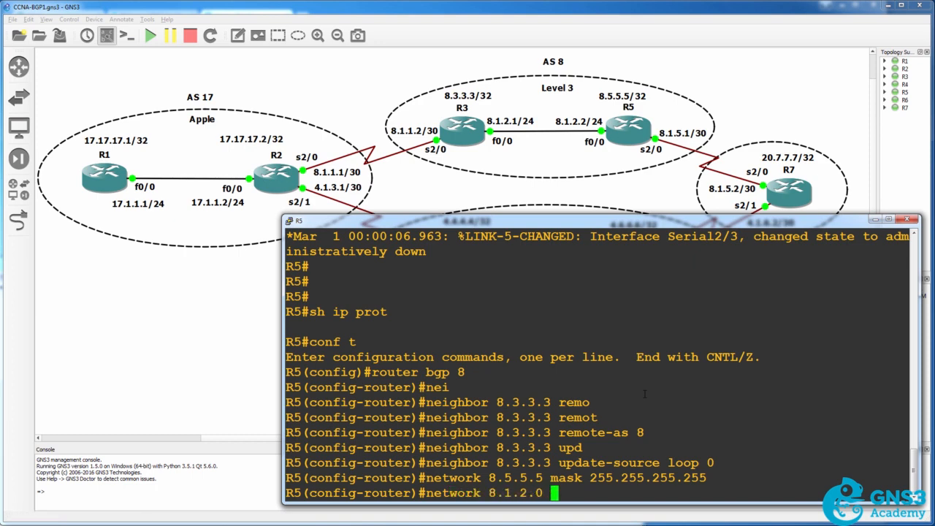
type("mask 255.255.255.0")
key("Return")
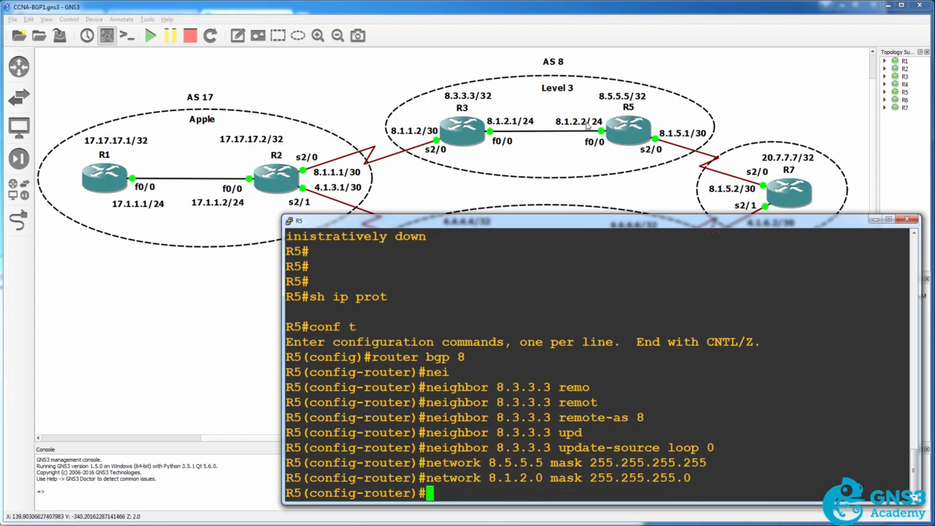
Advertise the R5–R7 serial link in BGP with network 8.1.5.0 mask 255.255.255.252.
type("netwo")
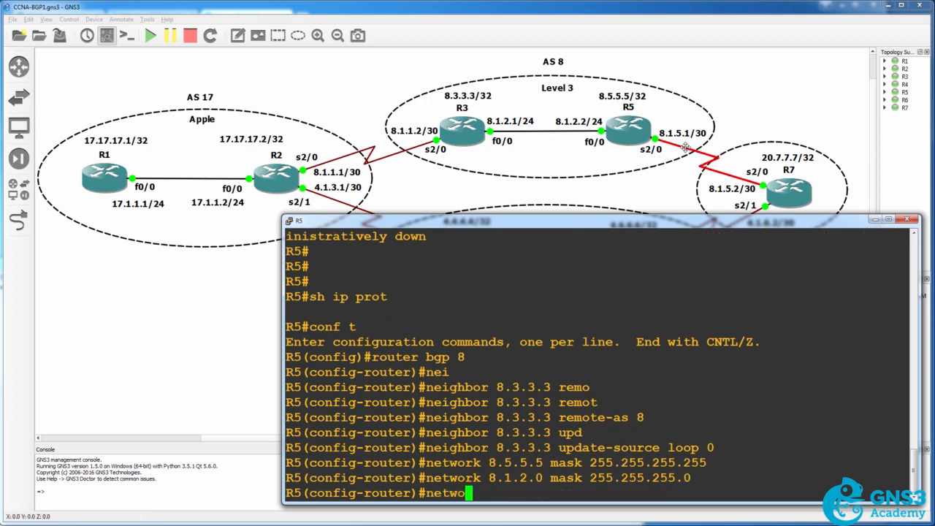
type("rk 8.1.5.")
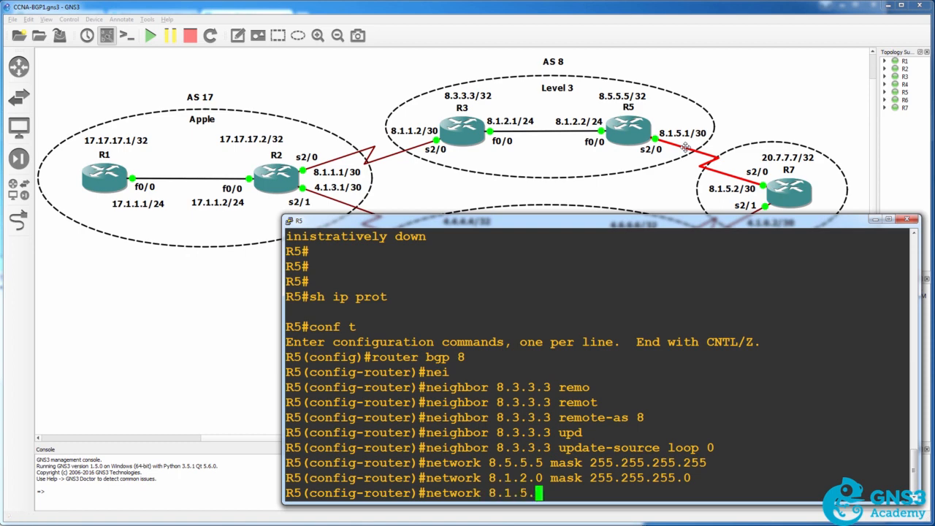
type("0 mask 255.2")
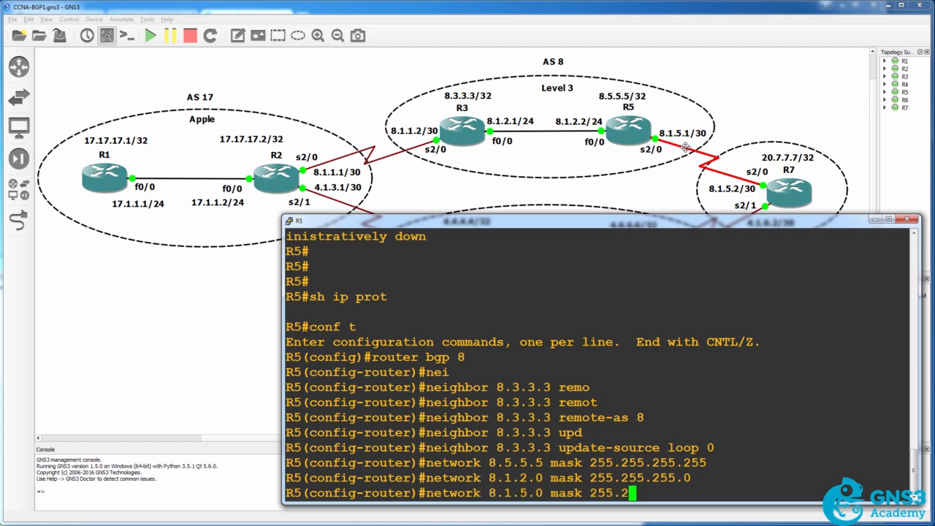
type("55.255.252")
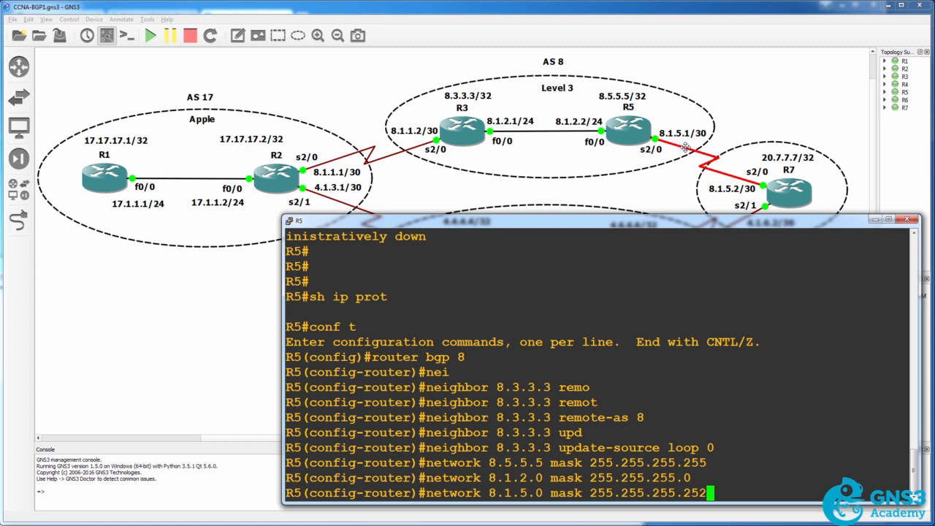
key("Return")
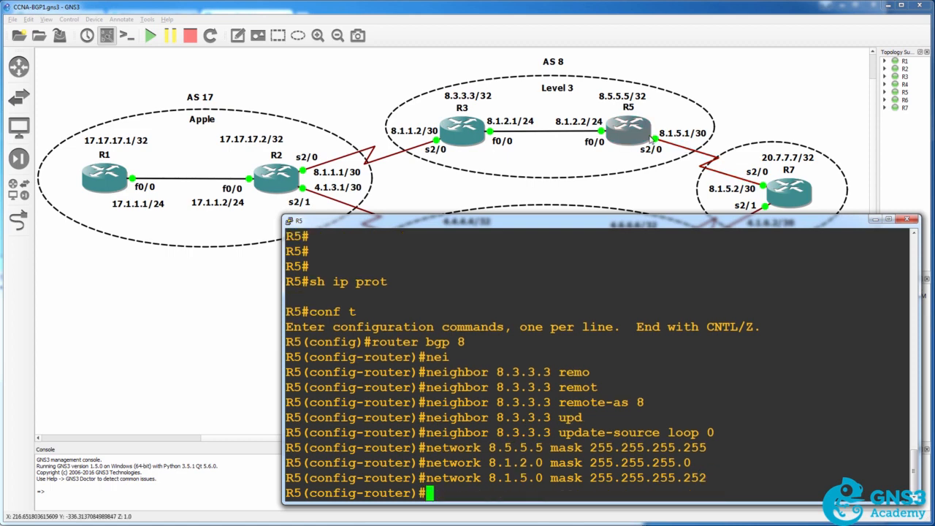
Leave BGP configuration and add network 8.2.2.2 0.0.0.0 area 0 under router ospf 1 on R5.
type("exit")
key("Return")
type("router ospf")
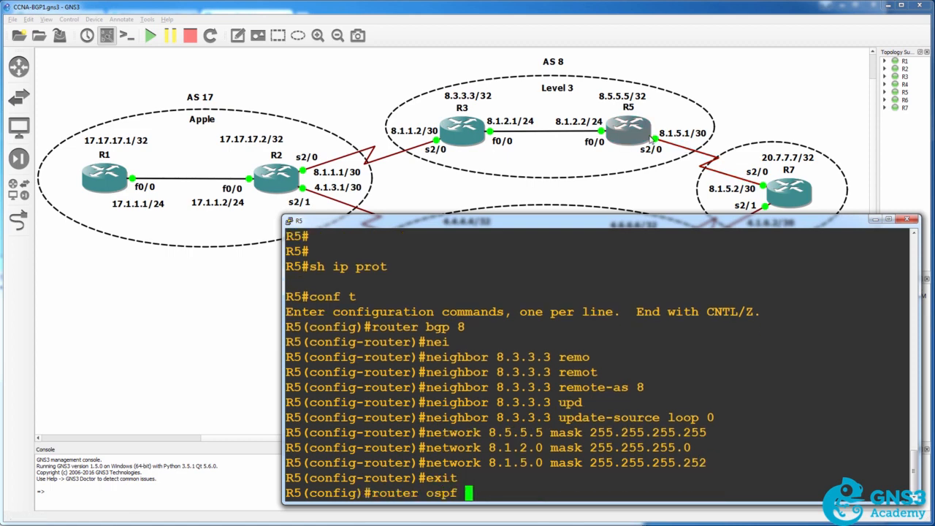
type(" 1")
key("Return")
type("net")
key("Tab")
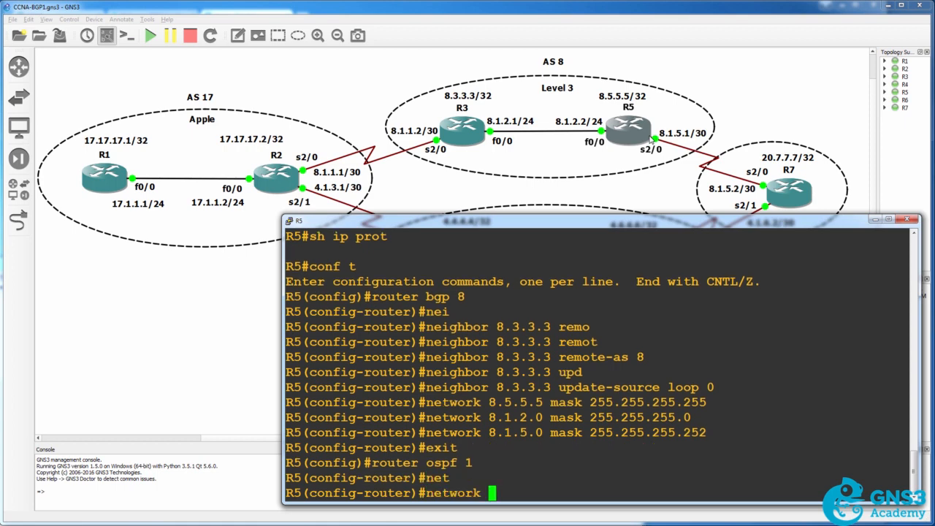
type("8.2.2.2")
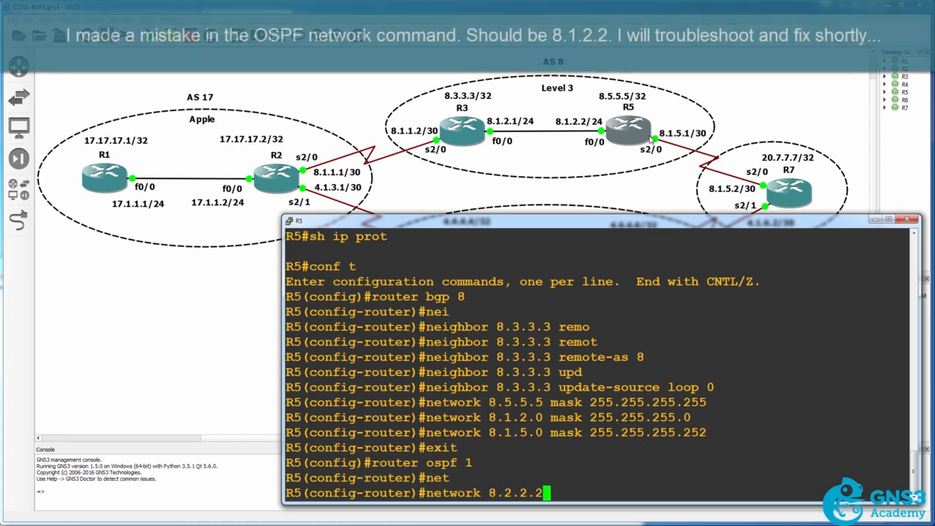
type(" 0.0.0.0 area 0")
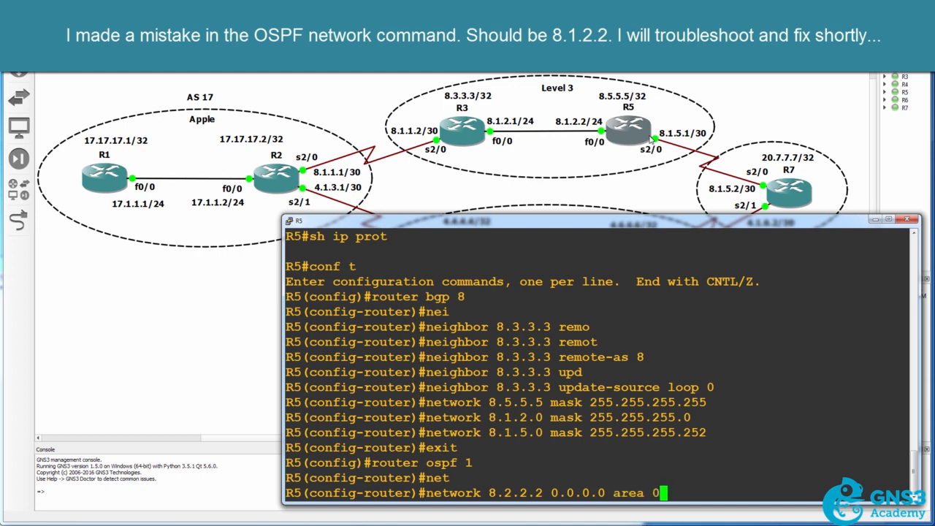
key("Return")
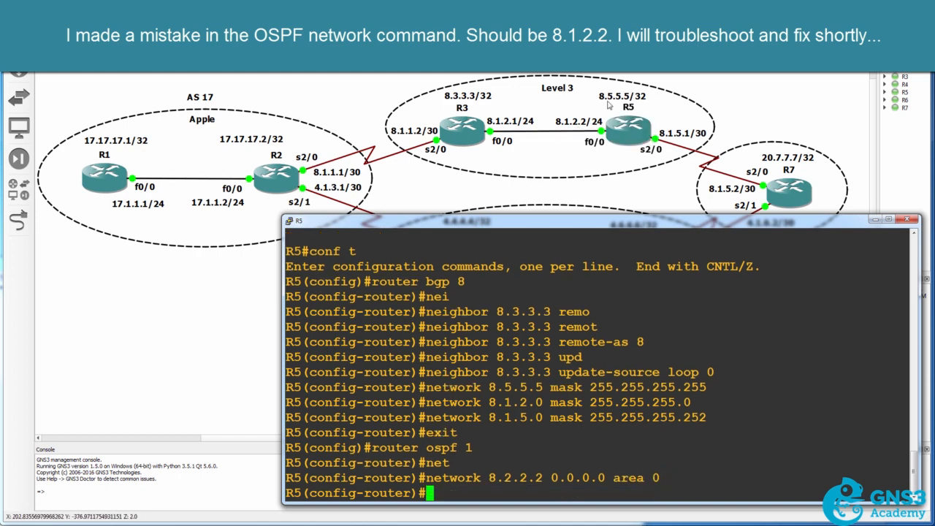
Add network 8.5.5.5 0.0.0.0 area 0 to OSPF 1 on R5.
type("netw")
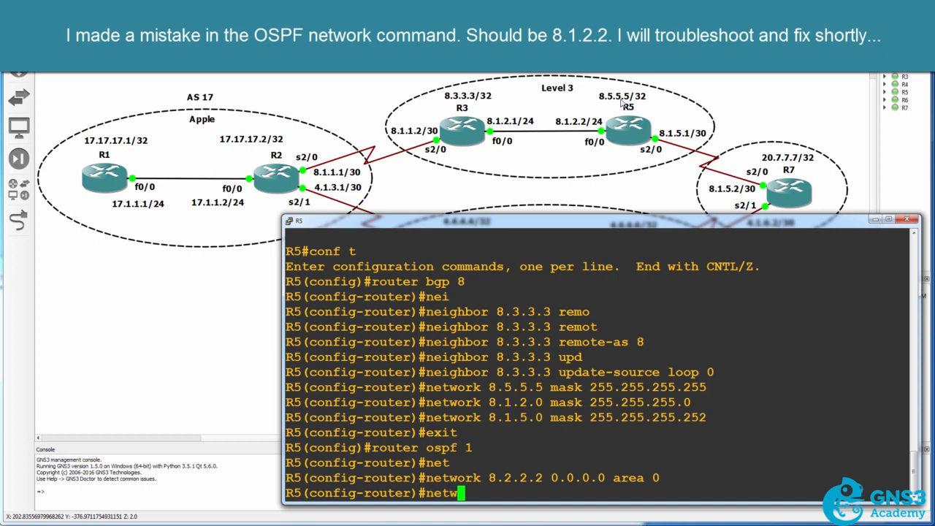
type("ork 8.5.5.5")
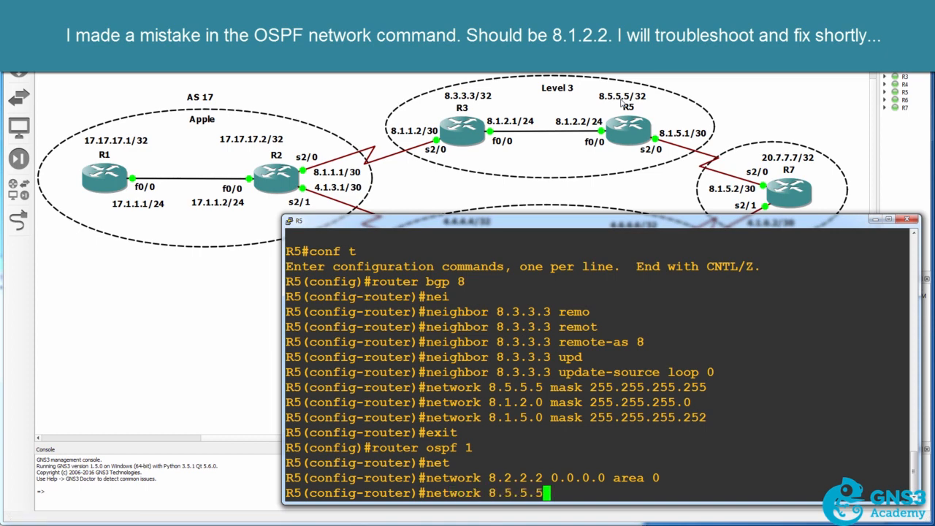
type(" 0.0.0.0")
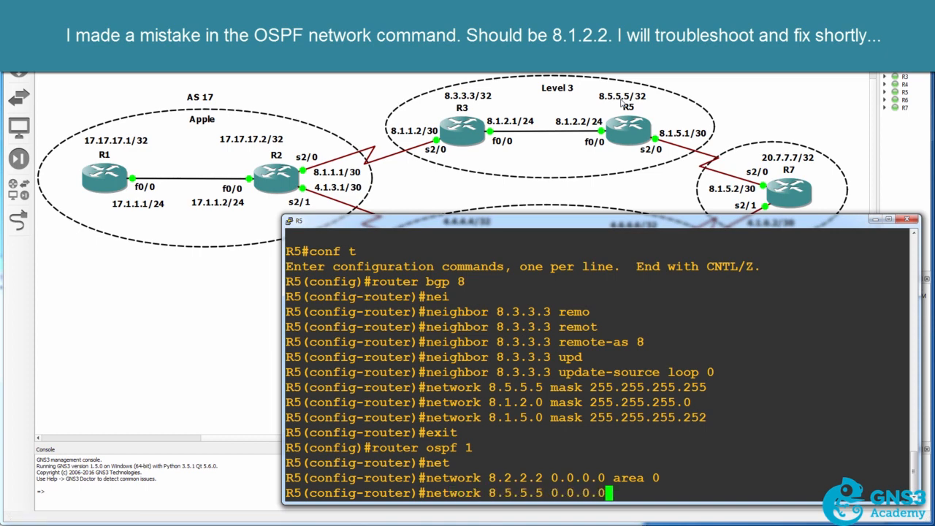
type(" are a0")
key("Return")
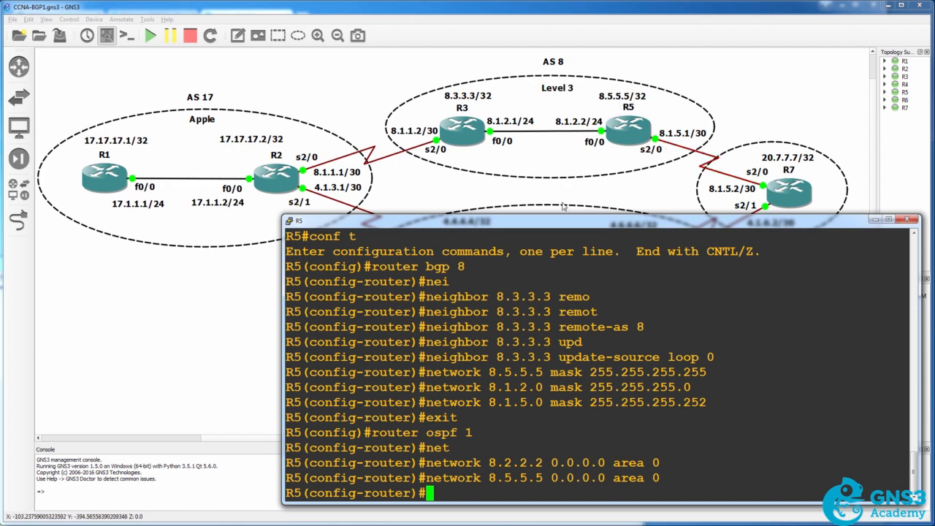
On the R3 console, enter router bgp 8 configuration and display the BGP section of the running configuration.
left_click(409, 512)
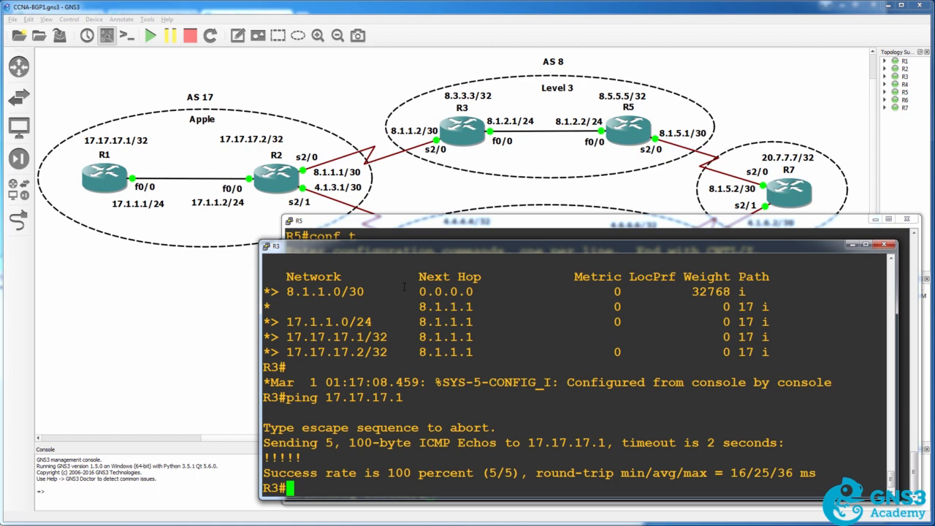
type("conf r")
key("Return")
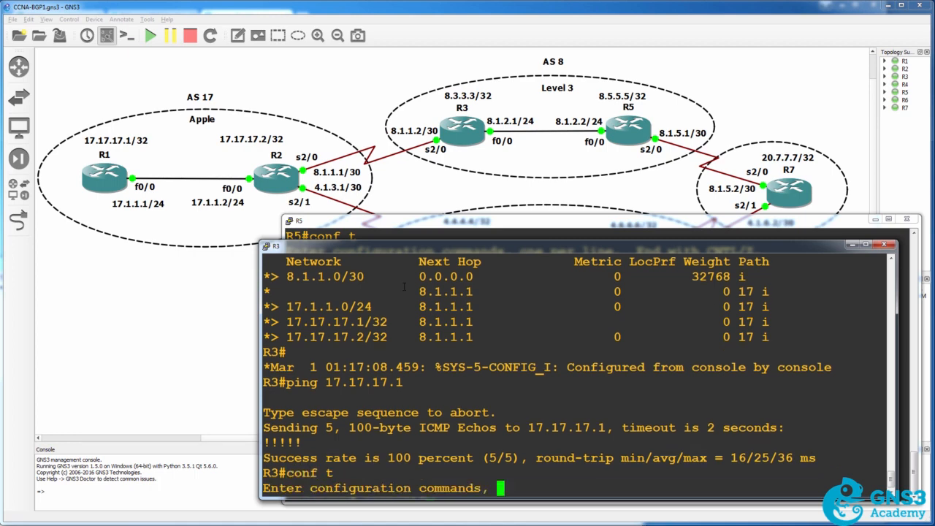
type("router bgp ")
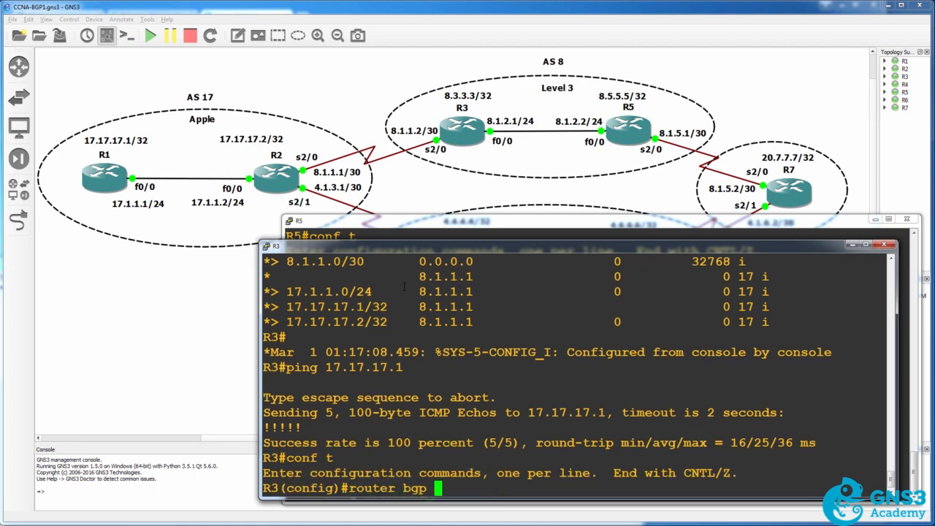
type("8")
key("Return")
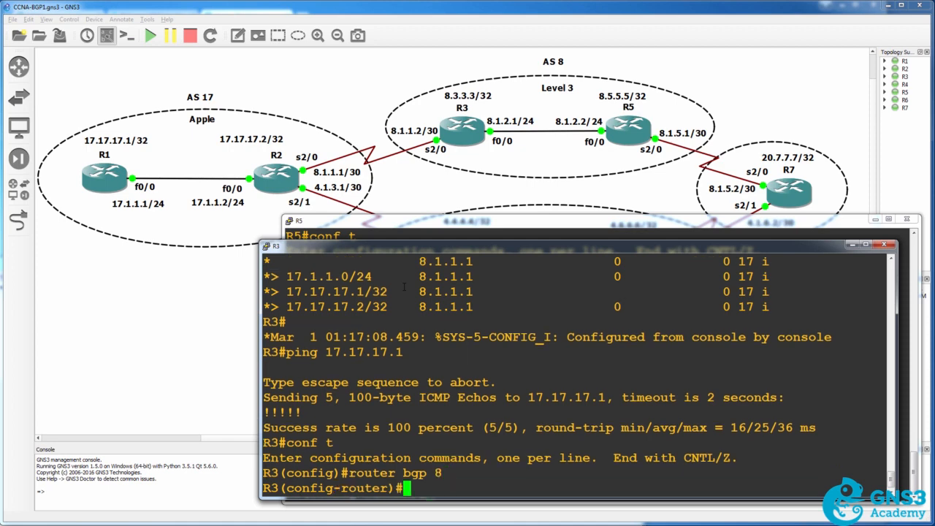
type("do sh run | section bgp")
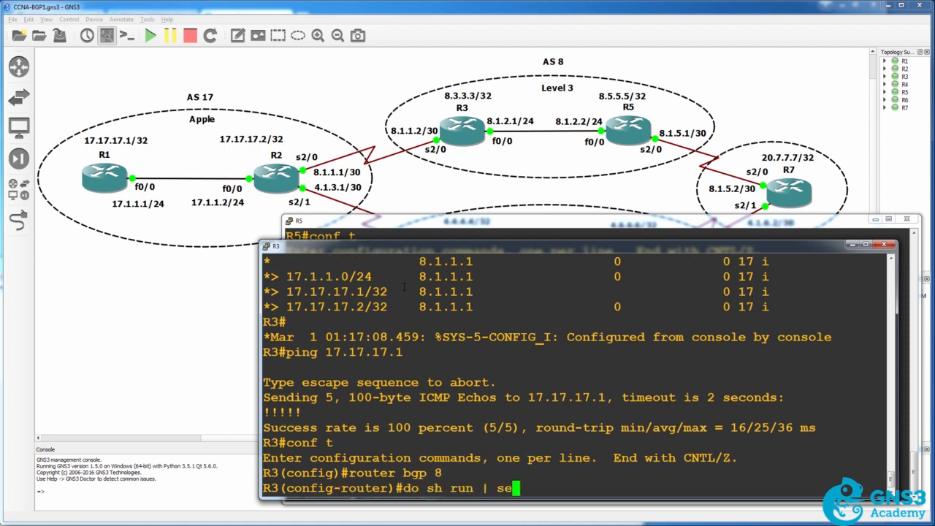
key("Return")
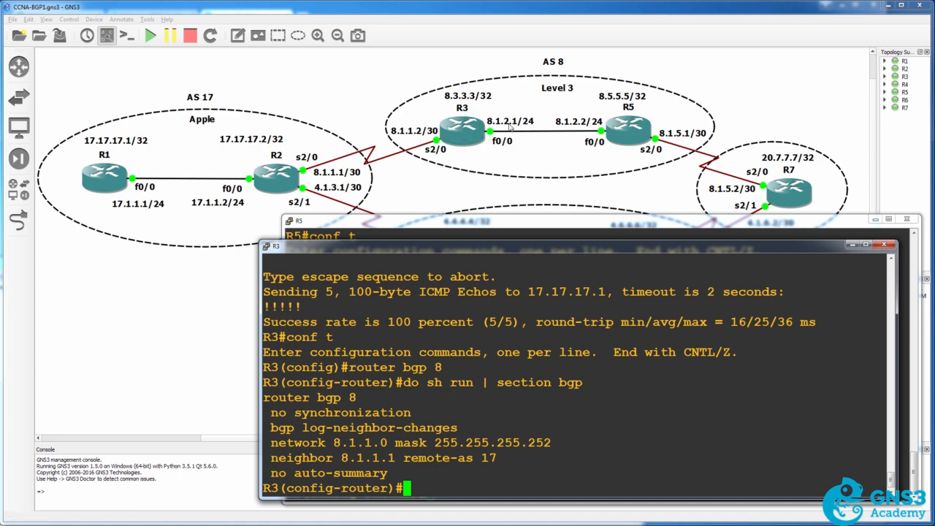
Advertise R3's loopback in BGP with network 8.3.3.3 mask 255.255.255.255.
type("network 8")
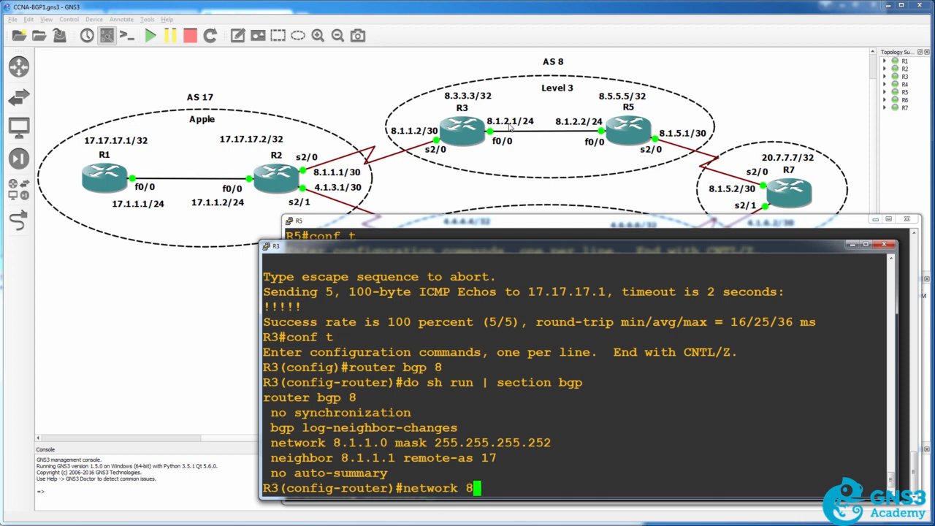
type(".3.3.3 mask 255.255.25")
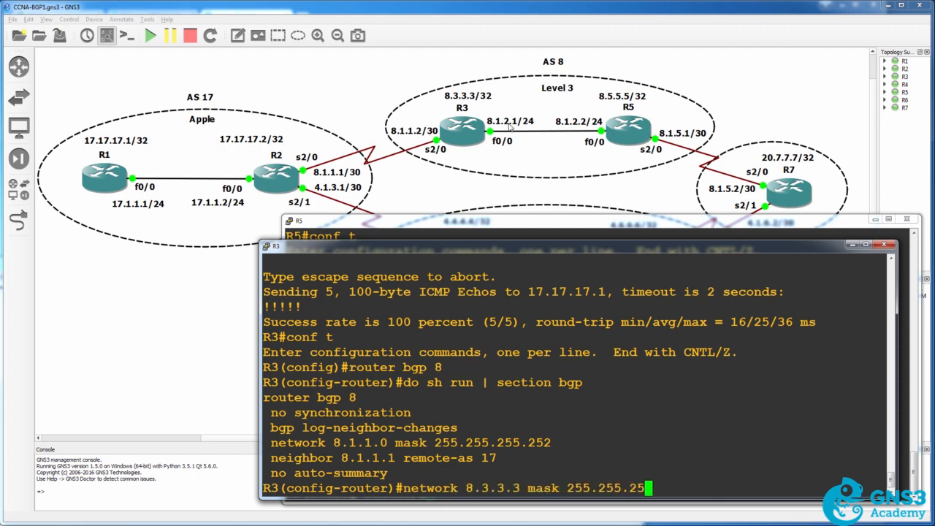
type("5.255")
key("Return")
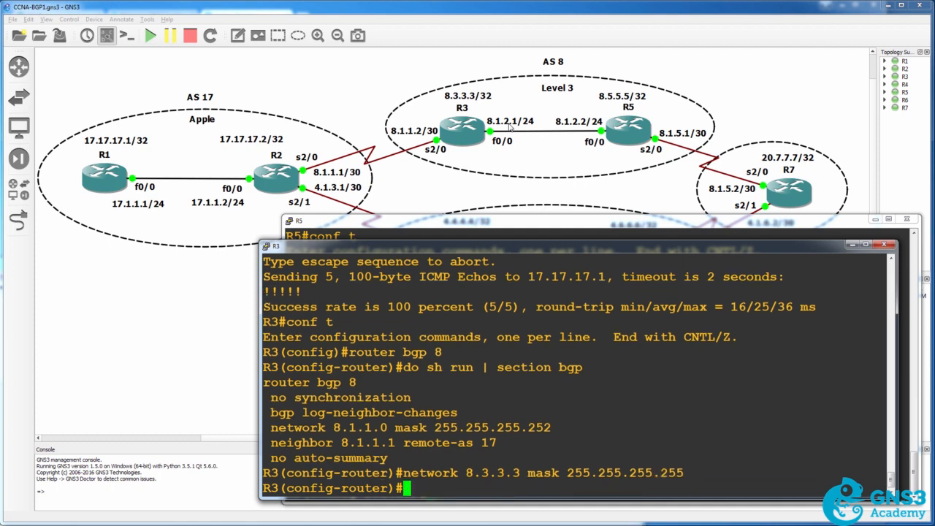
Try to advertise the R3–R5 link in R3's BGP with network 8.1.2.1 mask 255.255.255.0.
type("nework ")
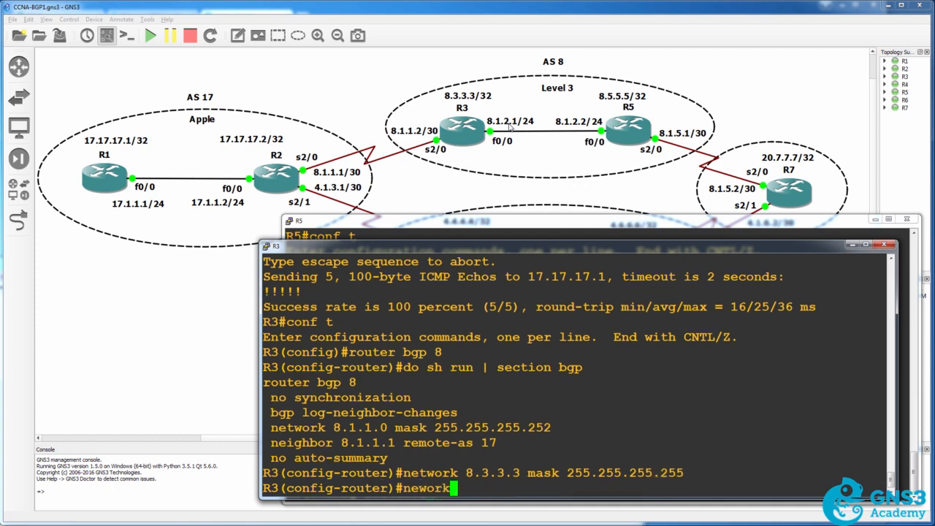
type("8.1.2.1 mask 255.255.255.0")
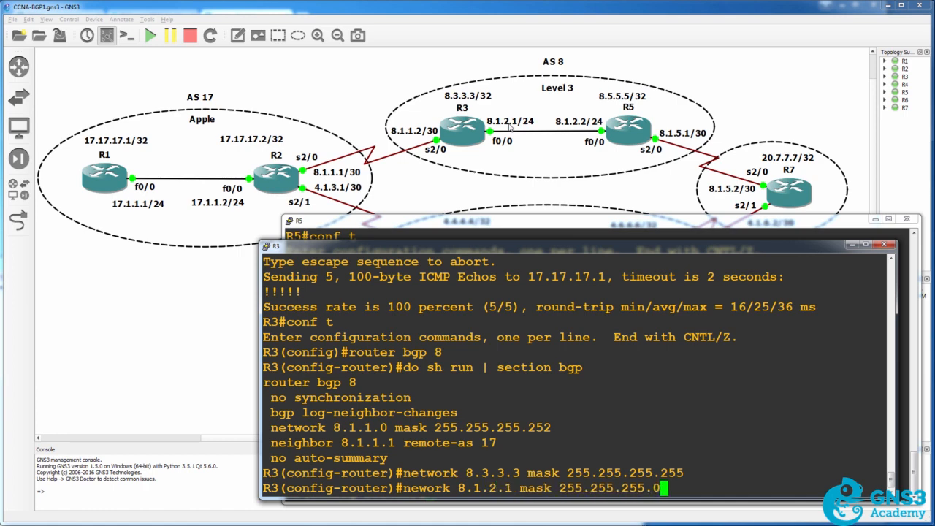
key("Return")
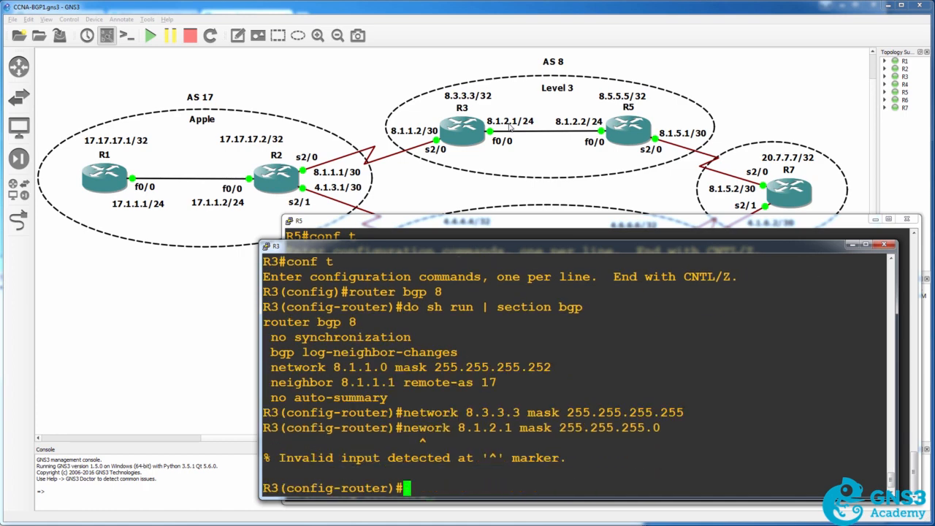
key("Up")
key("Left")
key("Left")
key("Left")
key("Left")
key("Left")
key("Left")
key("Left")
key("Left")
key("Left")
key("Left")
key("Left")
key("Left")
key("Left")
key("Left")
key("Left")
key("Left")
key("Left")
key("Left")
key("Left")
key("Left")
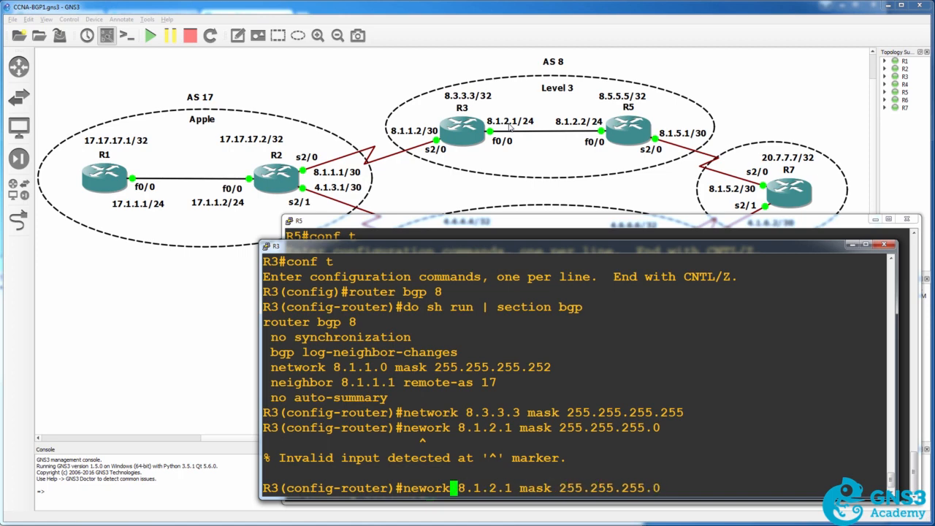
key("Left")
key("Left")
key("Left")
key("Left")
type("t")
key("Return")
Advertise the R3–R5 link in R3's BGP with network 8.1.2.0 mask 255.255.255.0.
key("Up")
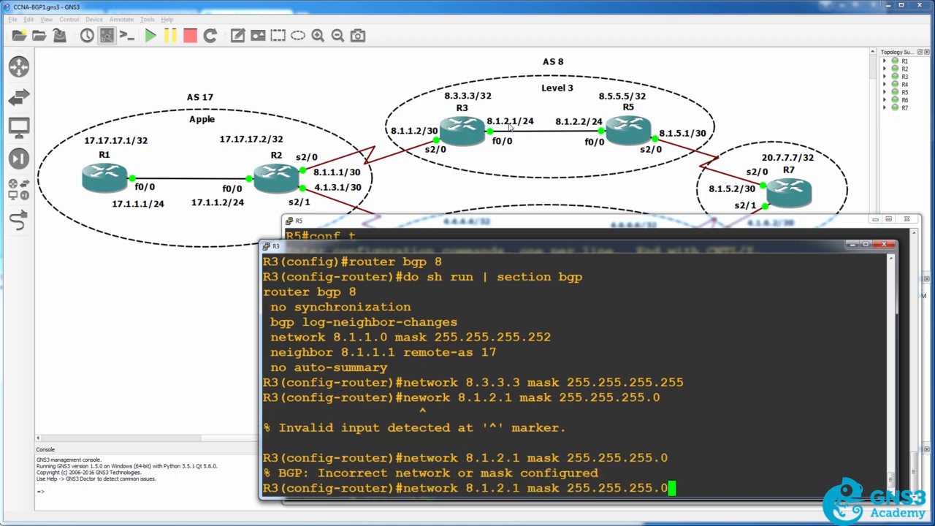
key("Left")
key("Left")
key("Left")
key("Left")
key("Left")
key("Left")
key("Left")
key("Left")
key("Left")
key("Left")
key("Left")
key("Left")
key("Left")
key("Left")
key("Left")
key("Left")
key("Left")
key("Left")
key("Left")
key("BackSpace")
type("0")
key("Return")
Display R3's running BGP section again and check its network and neighbor statements.
type("do sh run | section bgp")
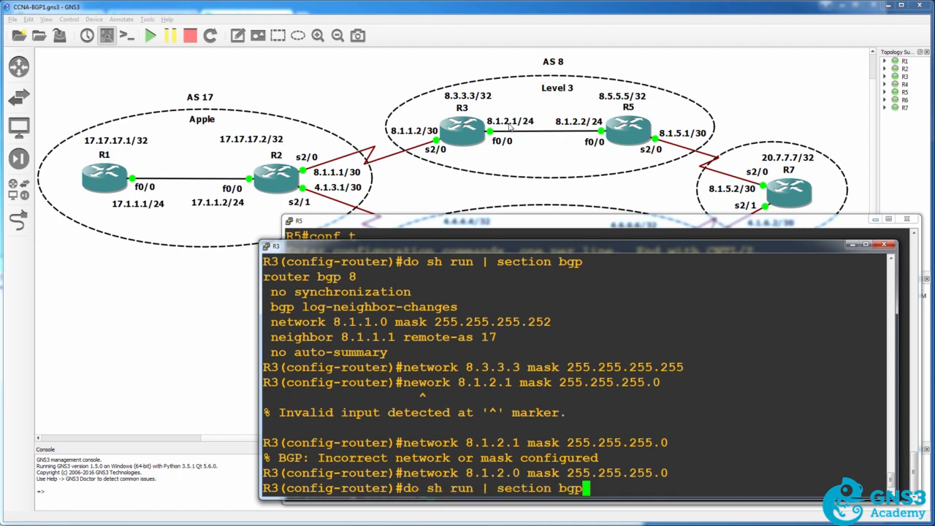
key("Return")
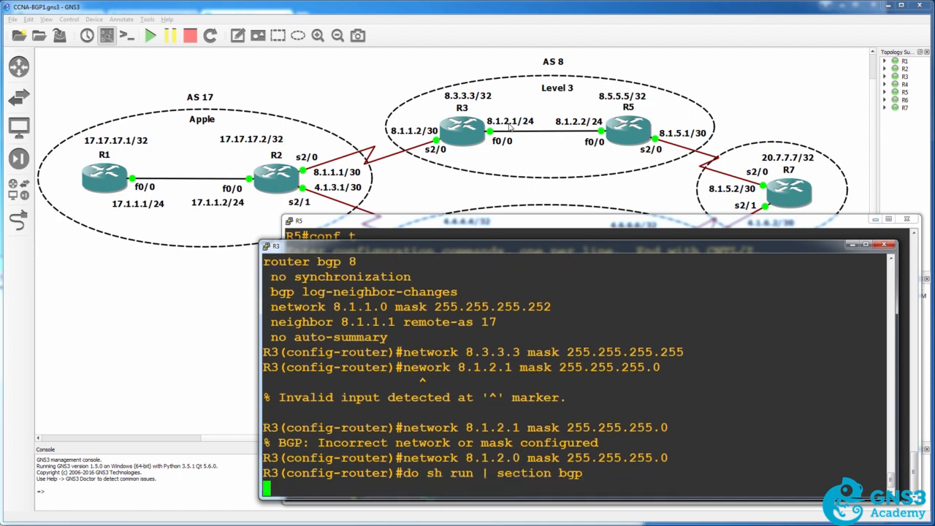
left_click_drag(327, 412, 548, 413)
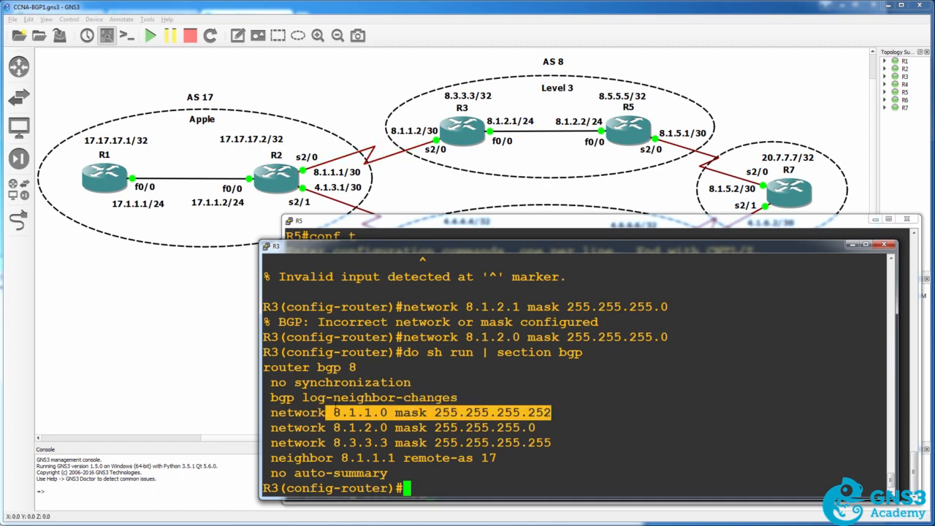
left_click_drag(333, 427, 535, 428)
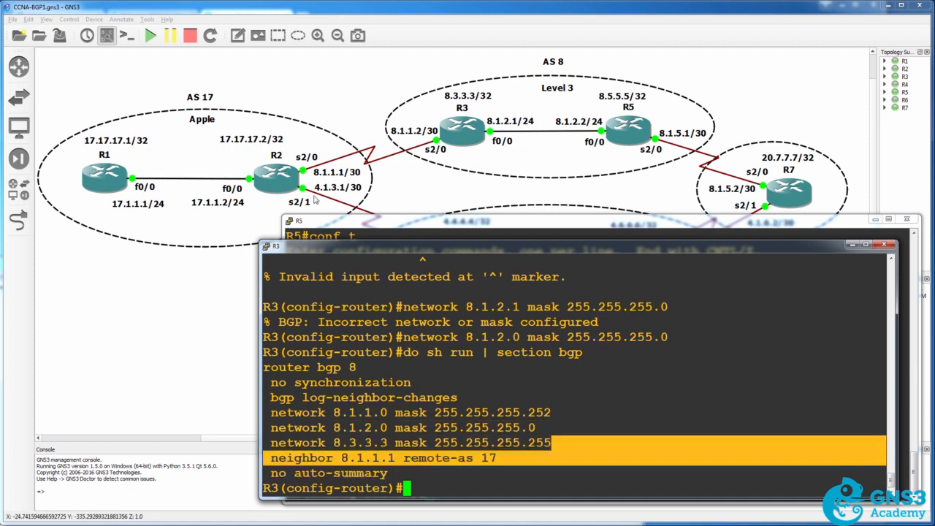
Define R5's loopback 8.5.5.5 as a BGP neighbor of R3 with remote-as 8.
type("nei")
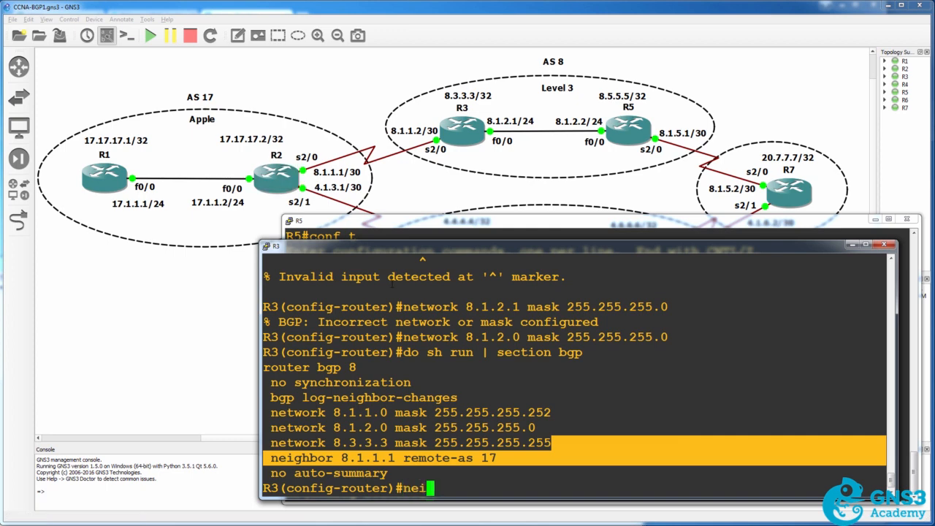
type("g")
key("Tab")
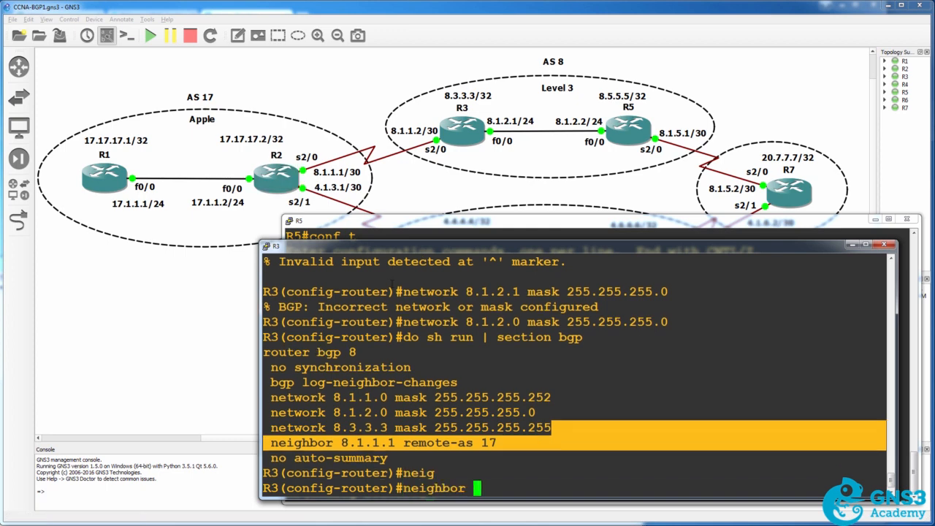
type("8.5.5.5 remote-as ")
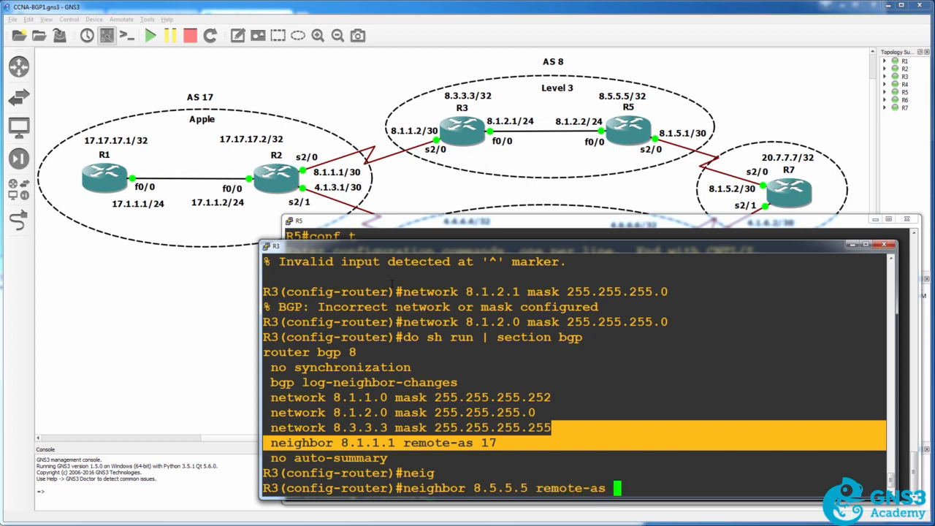
type("8")
key("Return")
Set update-source loop 0 for neighbor 8.5.5.5 on R3 and leave configuration mode.
key("Up")
key("BackSpace")
key("BackSpace")
key("BackSpace")
key("BackSpace")
key("BackSpace")
key("BackSpace")
key("BackSpace")
key("BackSpace")
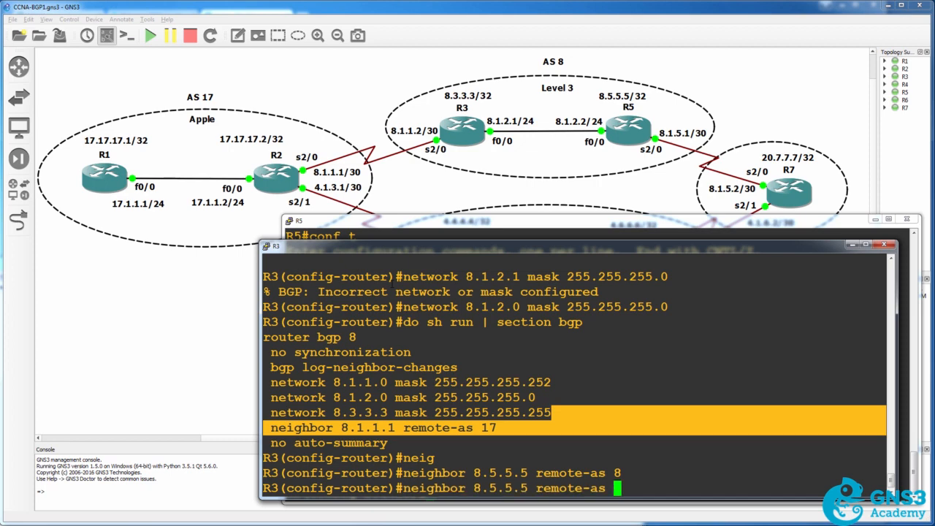
key("BackSpace")
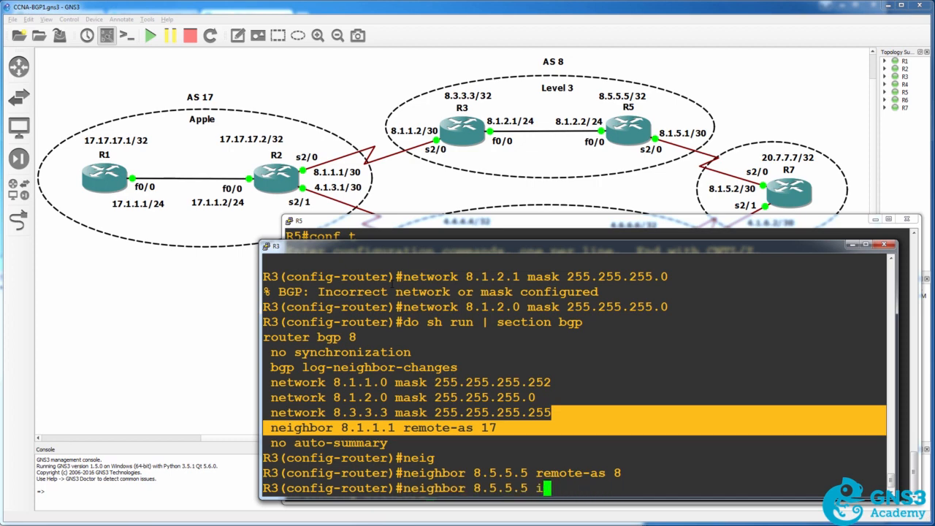
type("up")
key("BackSpace")
key("BackSpace")
type("upda")
key("Tab")
type("loop 0")
key("Return")
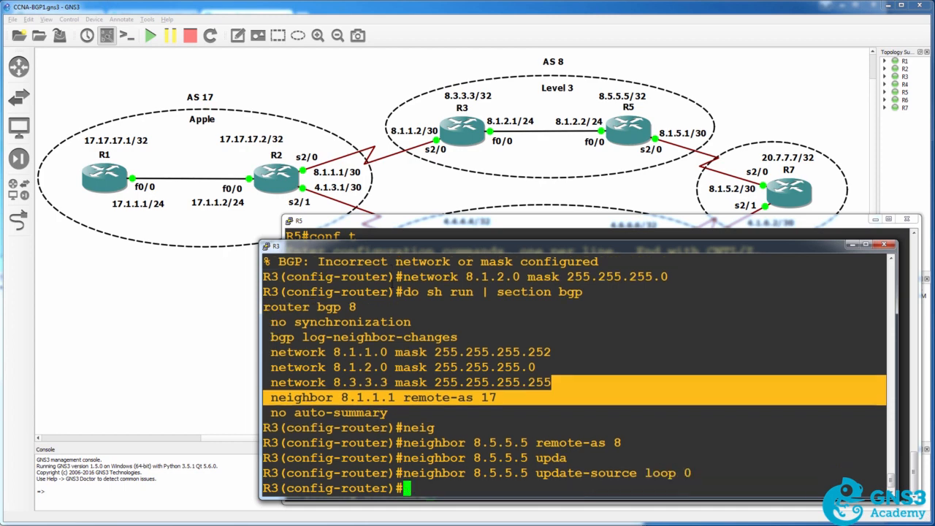
type("end")
key("Return")
Check R3's TCP sessions with sh tcp brief, running it twice.
type("sh ")
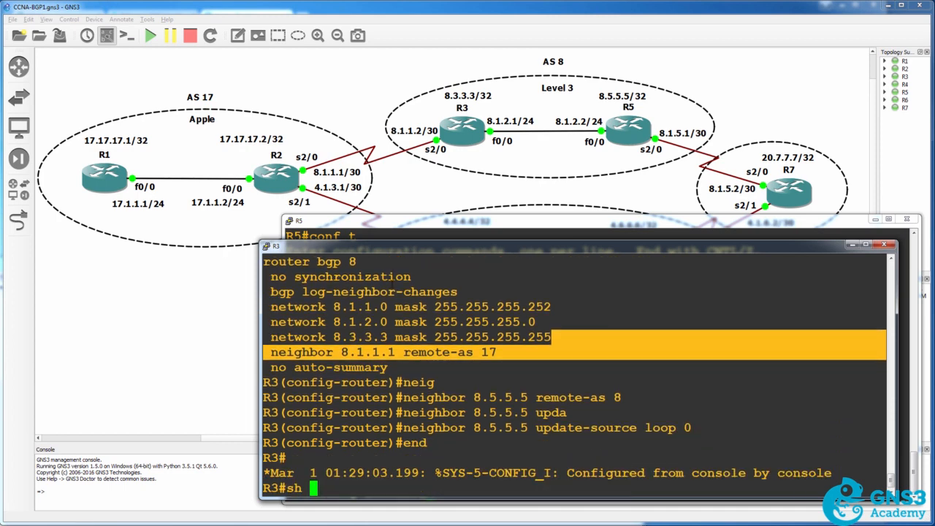
type("tcp b")
key("Tab")
key("Return")
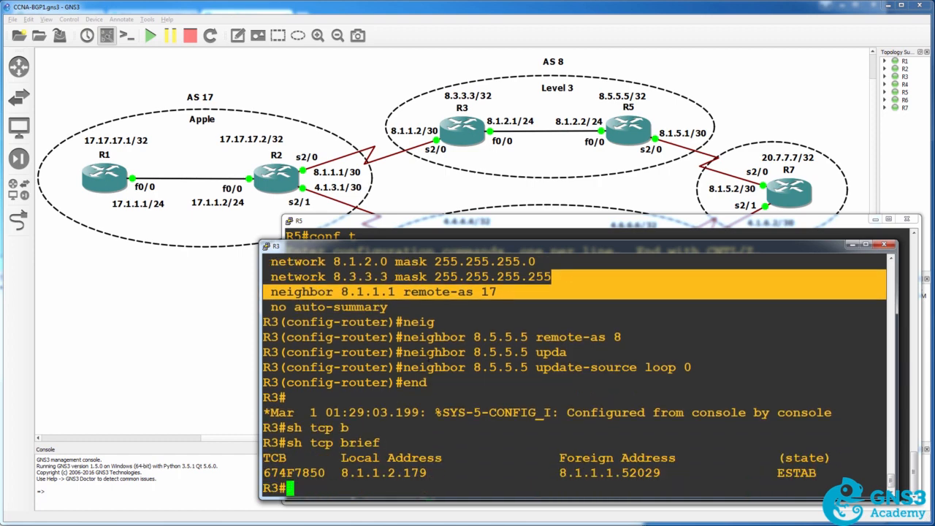
key("Up")
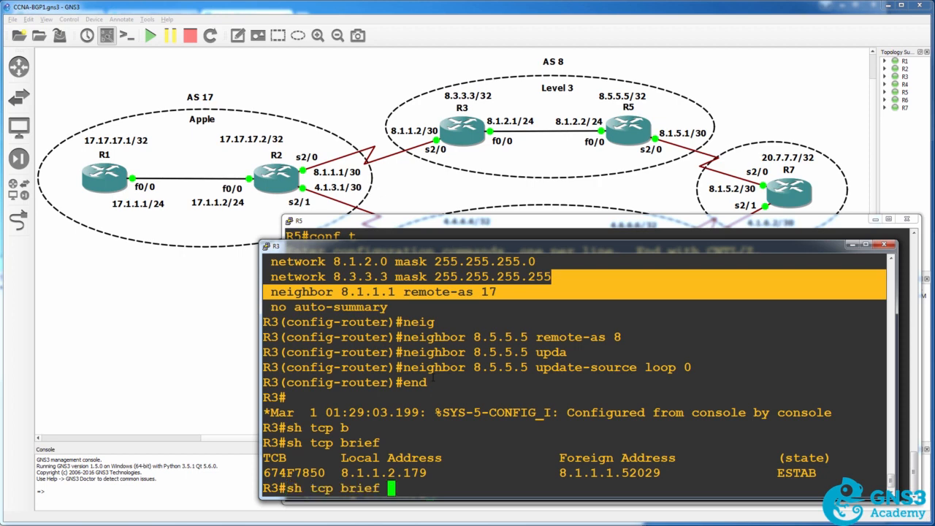
key("Return")
Run sh ip bgp sum on R3 twice to check the state of neighbor 8.5.5.5.
type("sh iup")
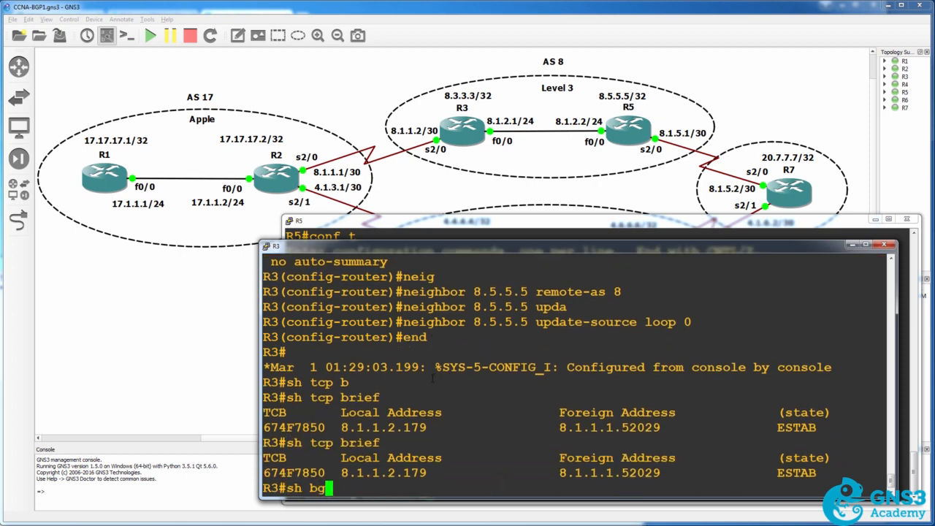
key("BackSpace")
key("BackSpace")
type("p bgp sum")
key("Return")
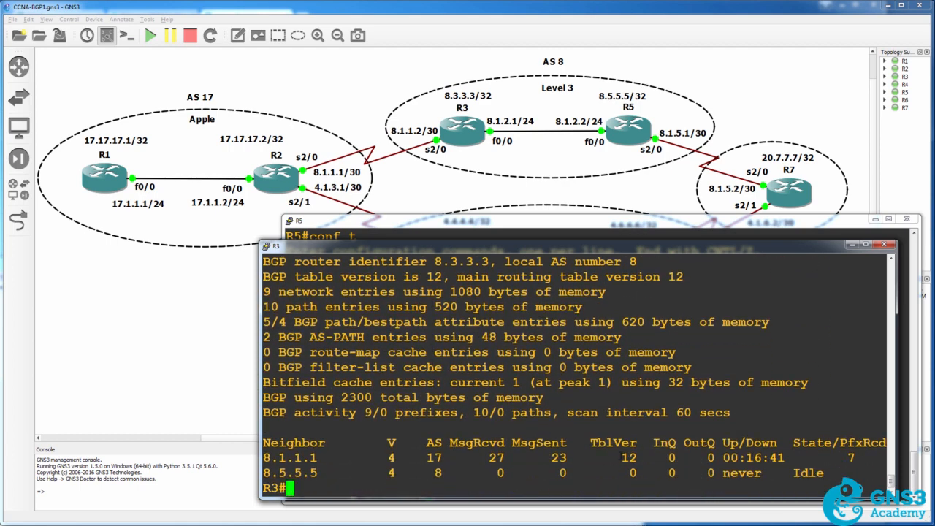
left_click_drag(762, 472, 841, 477)
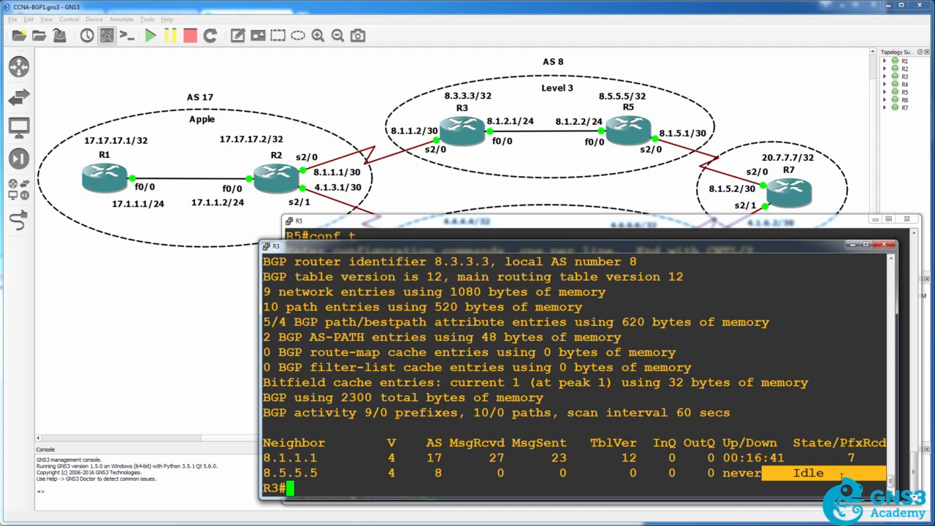
key("Up")
key("Return")
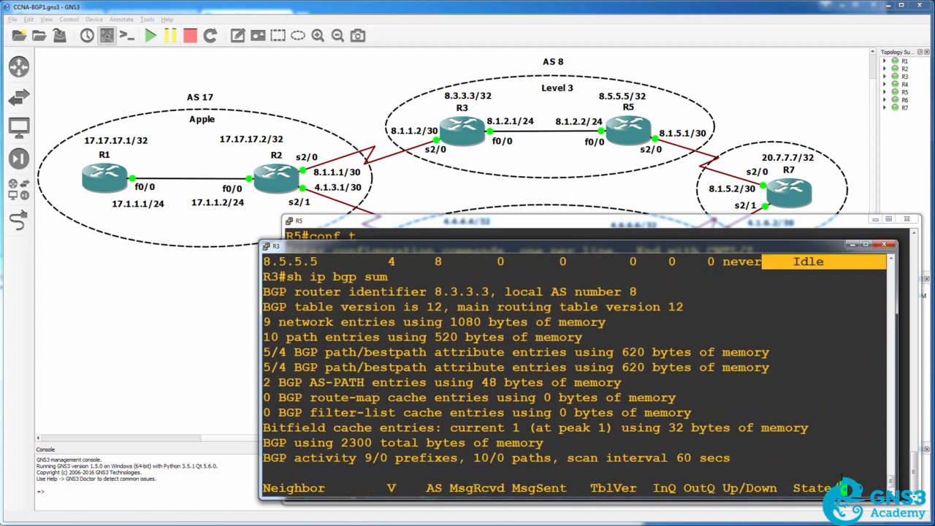
Check R3's TCP sessions with sh tcp brief and ping R5's loopback 8.5.5.5 from R3.
key("Up")
key("Up")
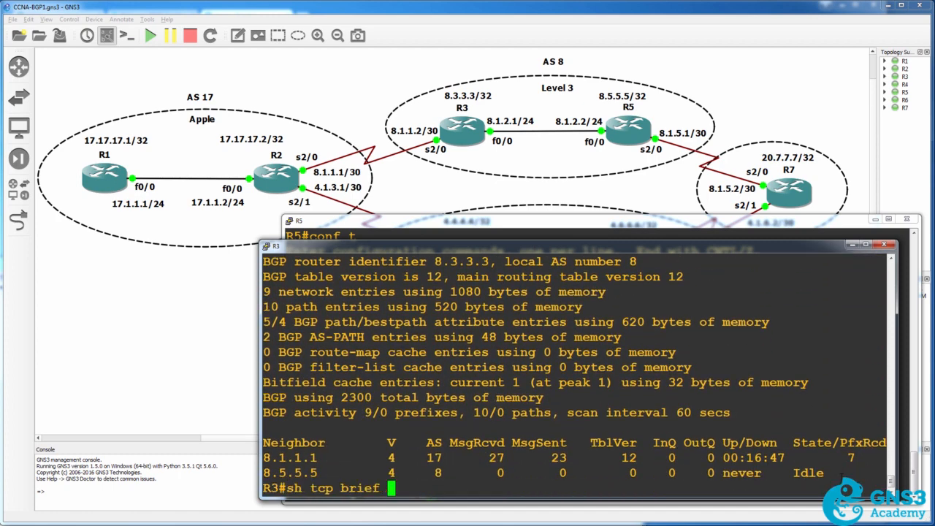
key("Return")
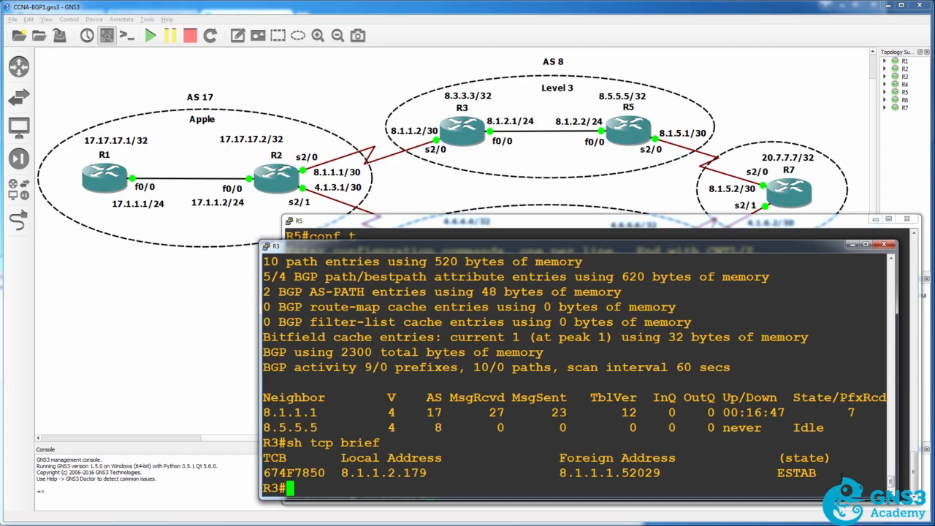
type("ping 8.5.5.5")
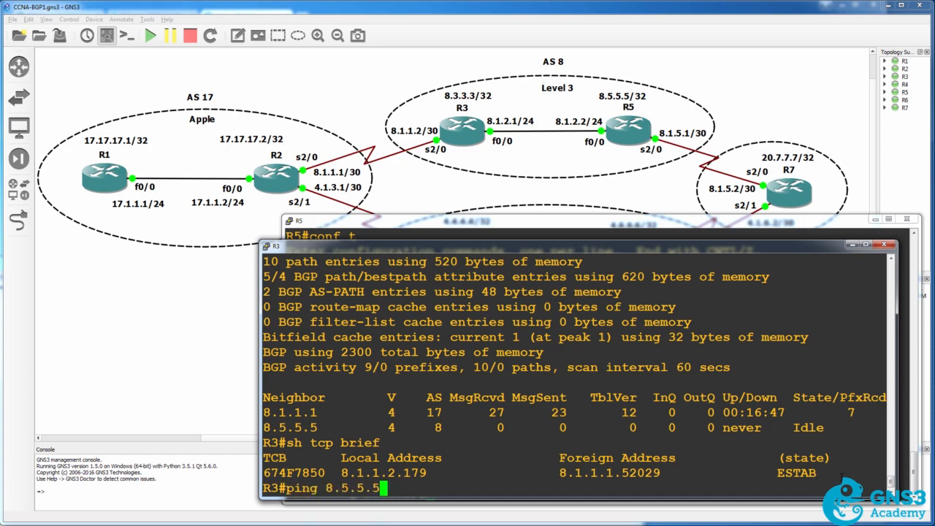
key("Return")
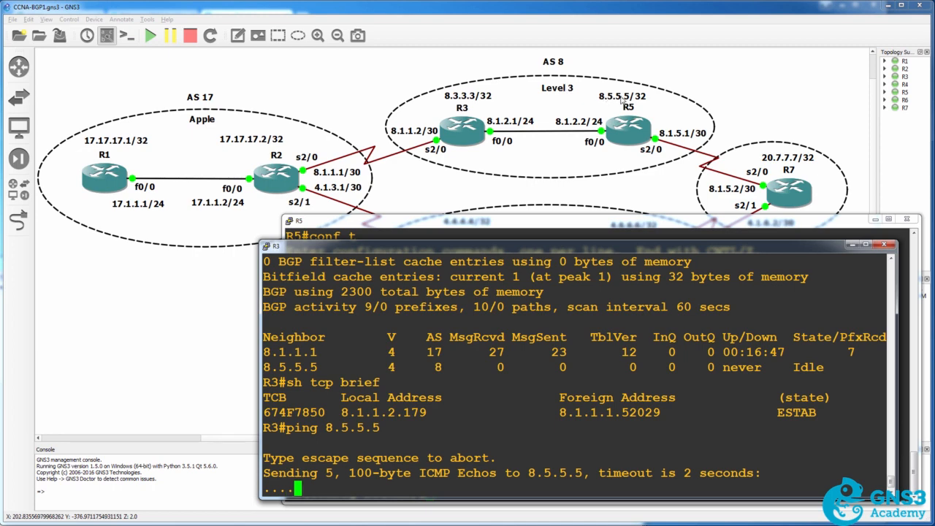
Run sh ip prot on R3 to examine which routing protocols are configured.
type("sh ip prot")
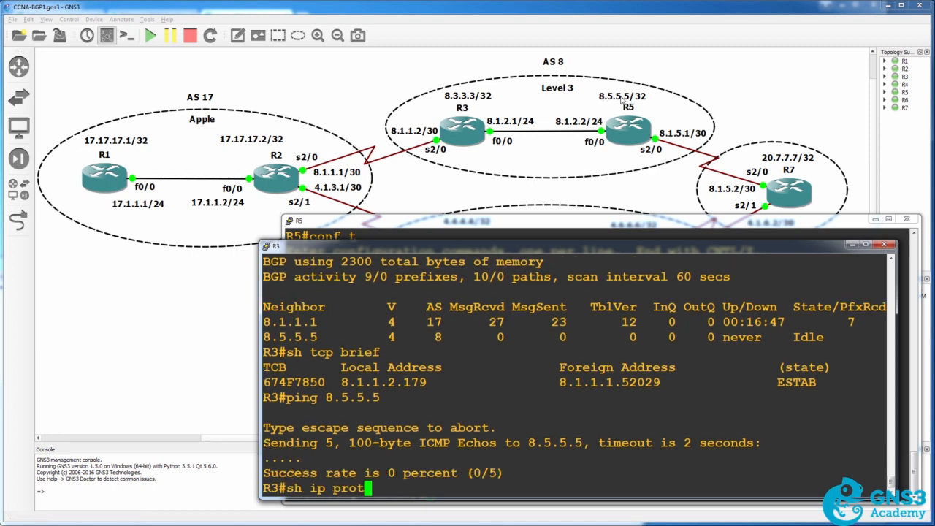
key("Return")
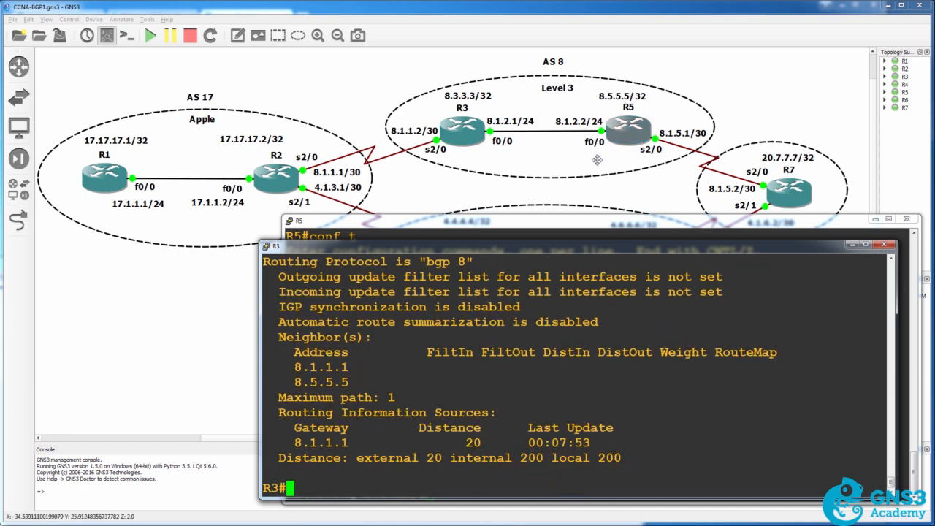
left_click_drag(382, 262, 512, 263)
Start OSPF process 1 on R3 and add network 8.1.2.1 0.0.0.0 to area 0.
type("conf t")
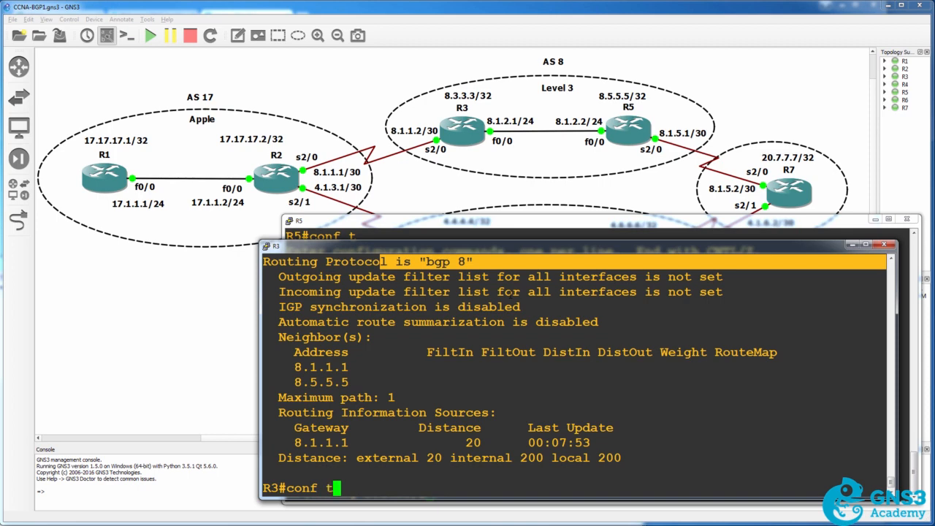
key("Return")
type("router os")
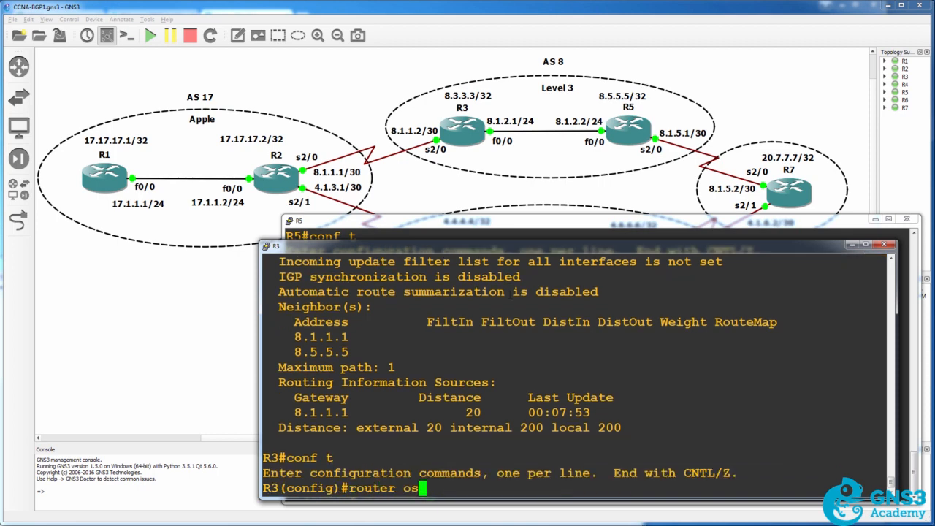
type("pf 1")
key("Return")
type("net")
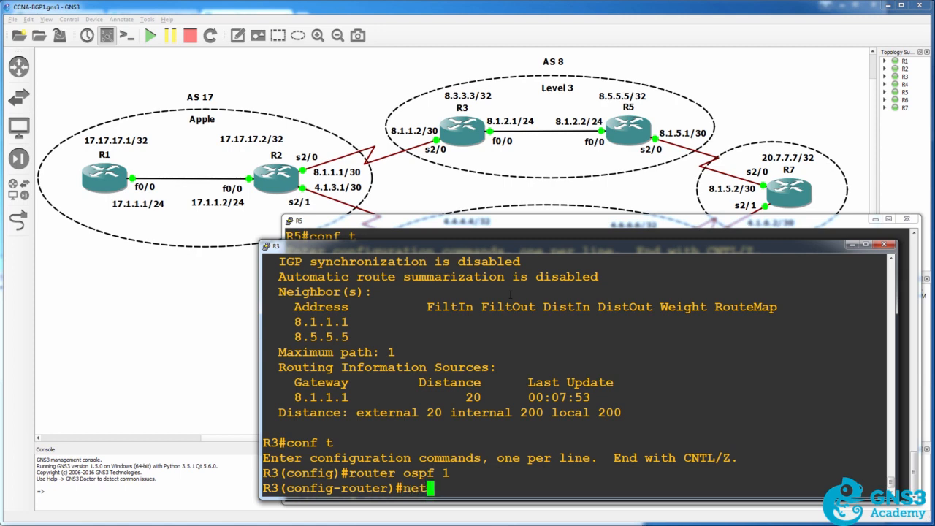
key("Tab")
type("8.1.1.2")
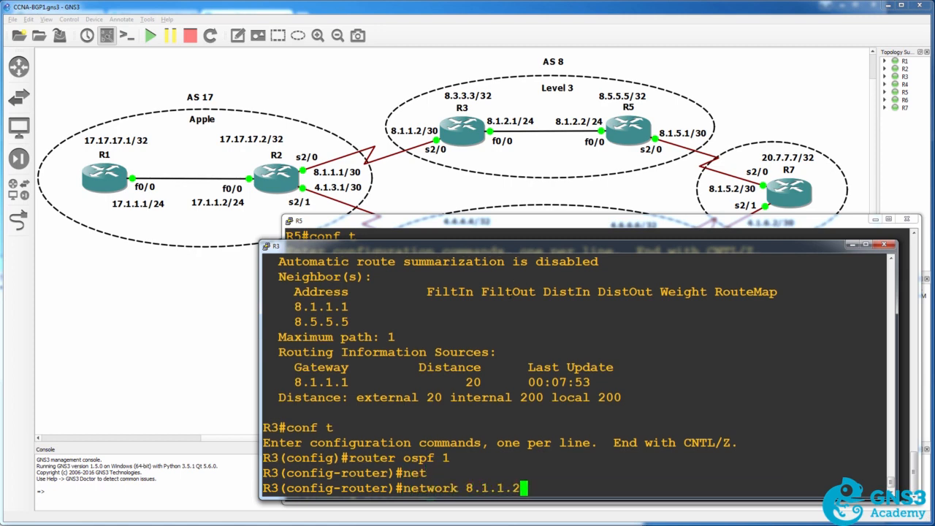
key("BackSpace")
key("BackSpace")
key("BackSpace")
type("2.1 0.0.0.0 area 0")
key("Return")
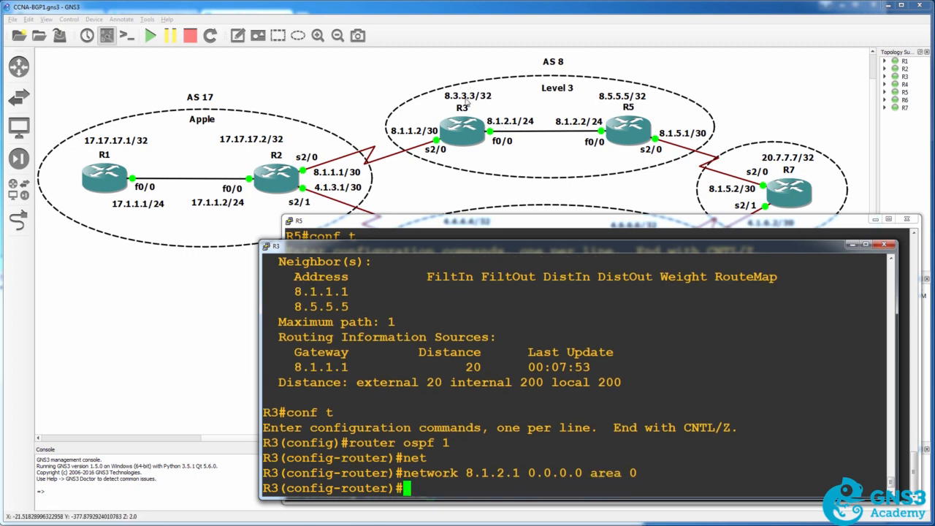
Add R3's loopback 8.3.3.3 0.0.0.0 to OSPF area 0 and leave configuration mode.
type("network 8")
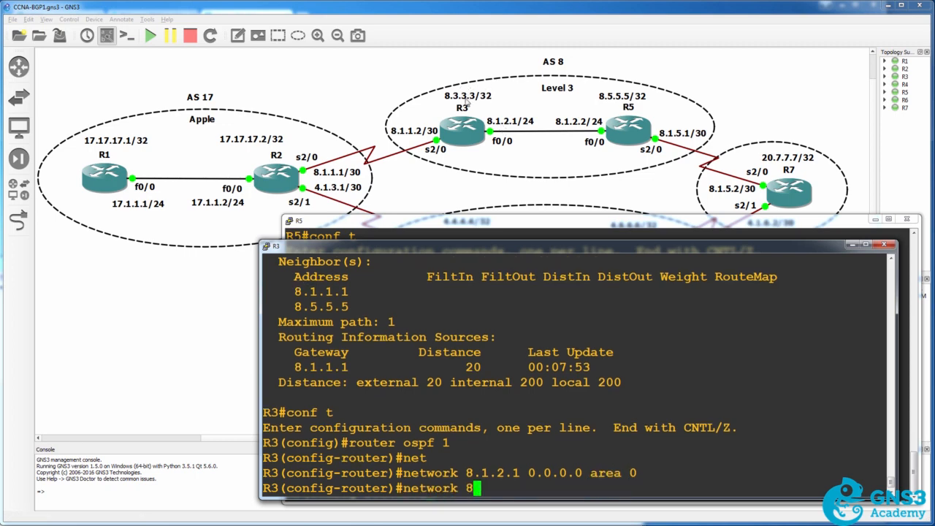
type(".3.3.3 0.0.0.0 area 0")
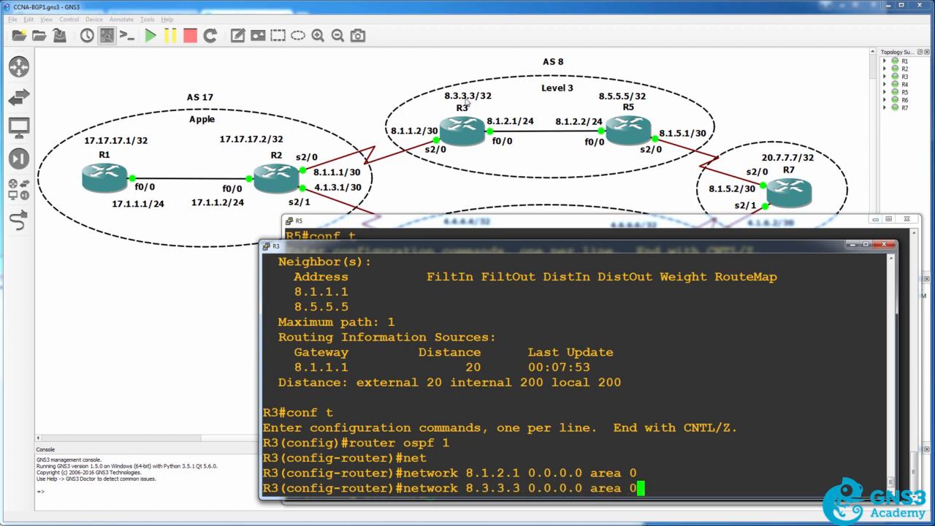
key("Return")
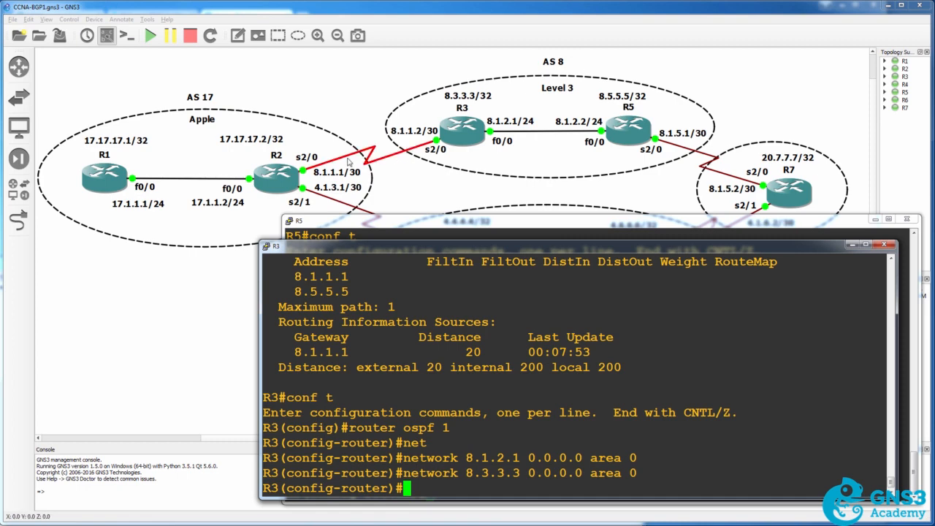
type("end")
key("Return")
Run sh ip ospf nei on R3 twice to check for OSPF neighbors.
type("sh ip s")
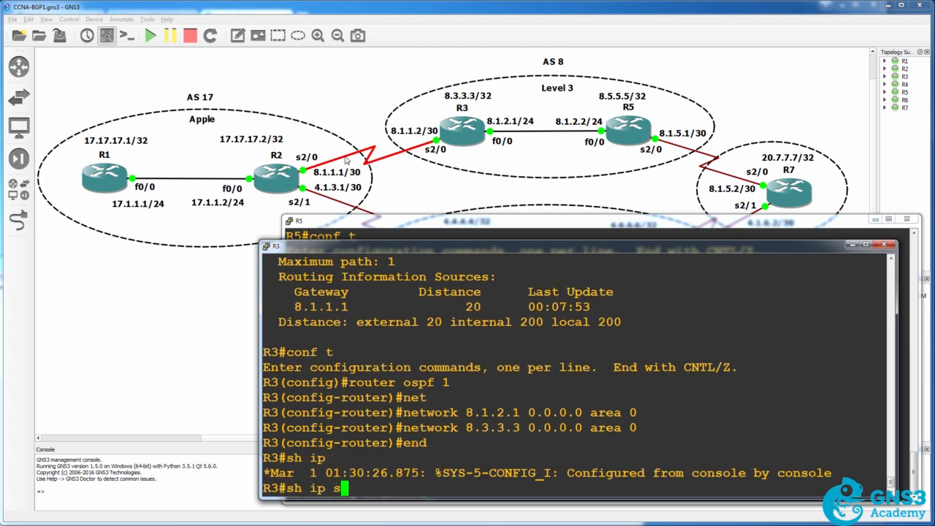
key("BackSpace")
type("ospf nei")
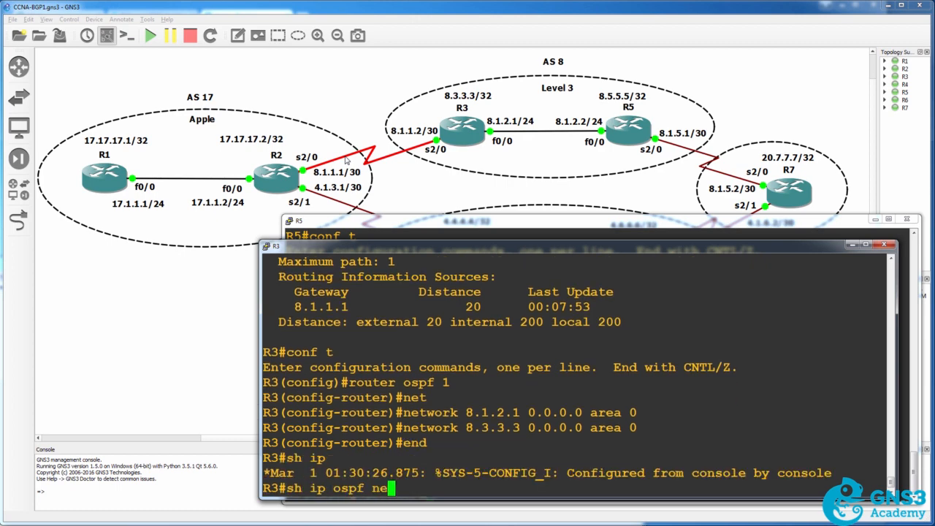
key("Return")
key("Up")
key("Return")
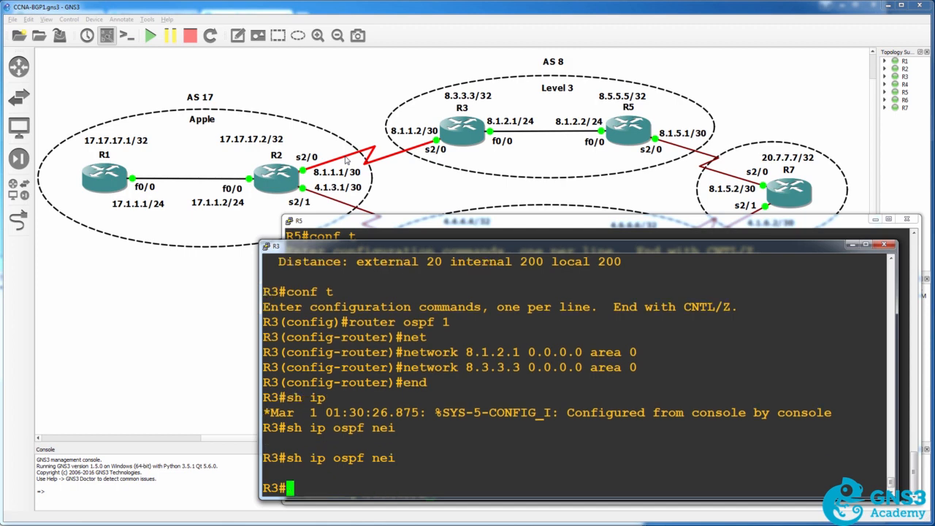
Run sh ip ospf int on R3 and examine the OSPF settings of FastEthernet0/0.
type("sh ip ops")
key("BackSpace")
key("BackSpace")
type("spf ")
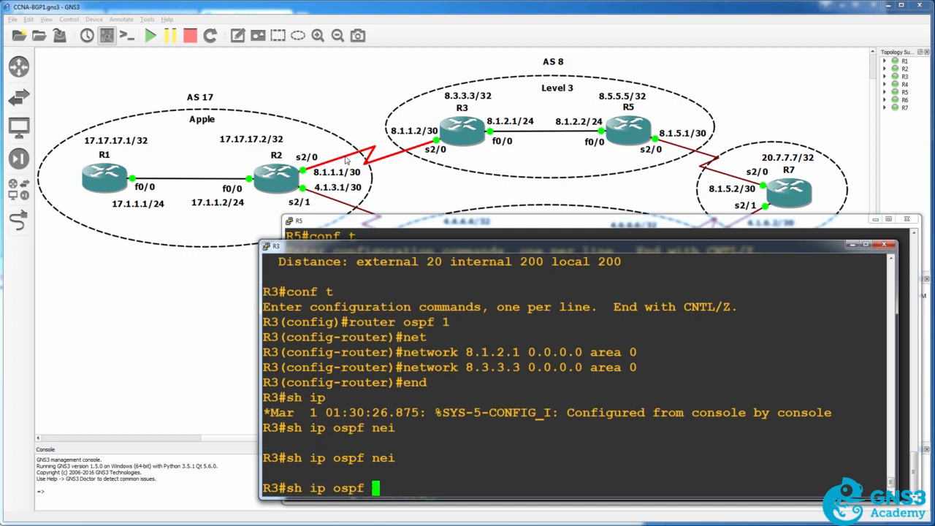
type("int")
key("Return")
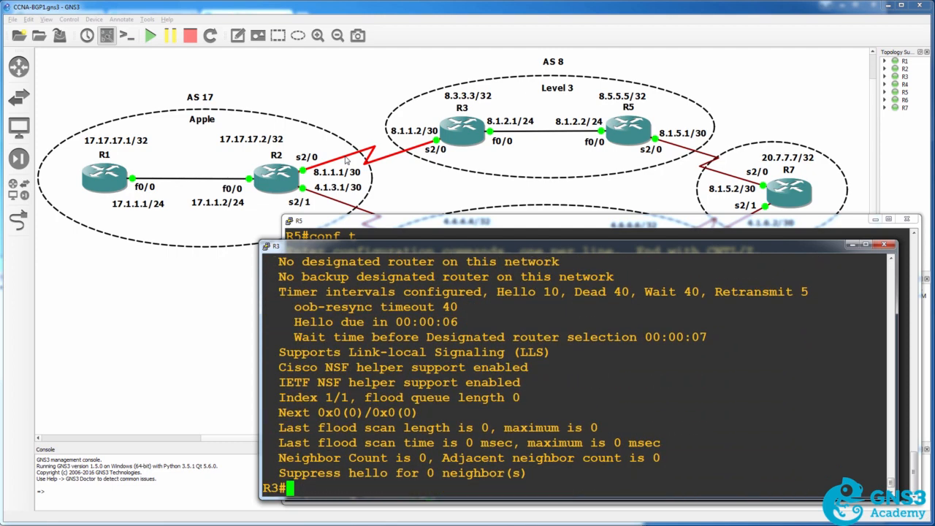
scroll(311, 215, "up", 3)
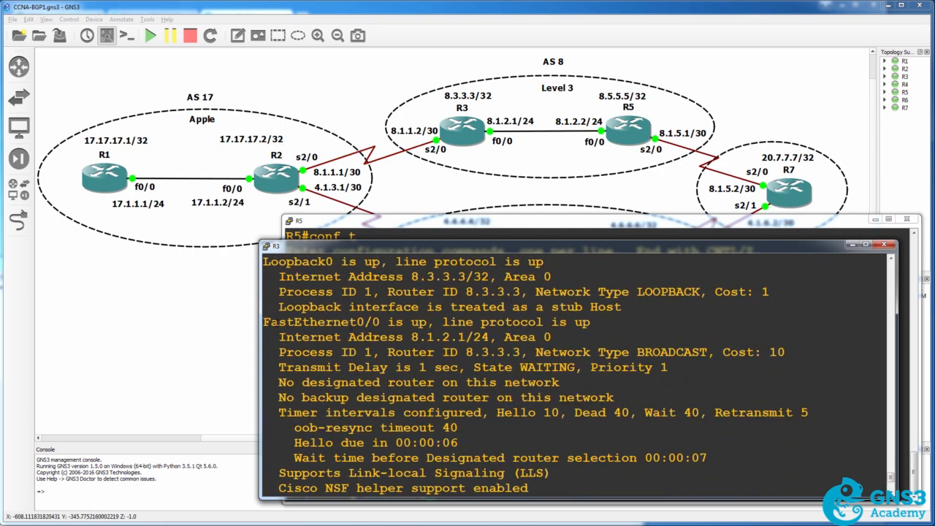
left_click_drag(264, 322, 400, 322)
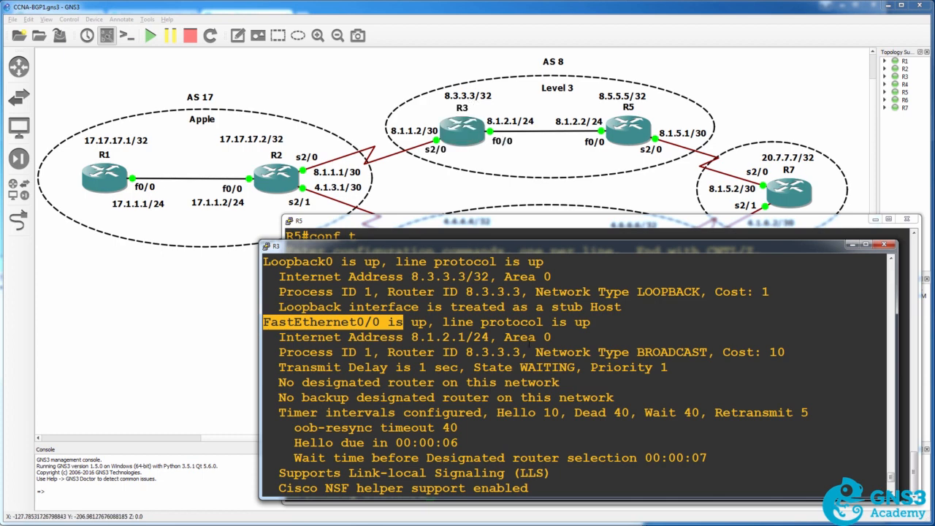
Ping R5's f0/0 address 8.1.2.2 from R3 to test the direct link.
key("Return")
type("ping 8.1.2.2")
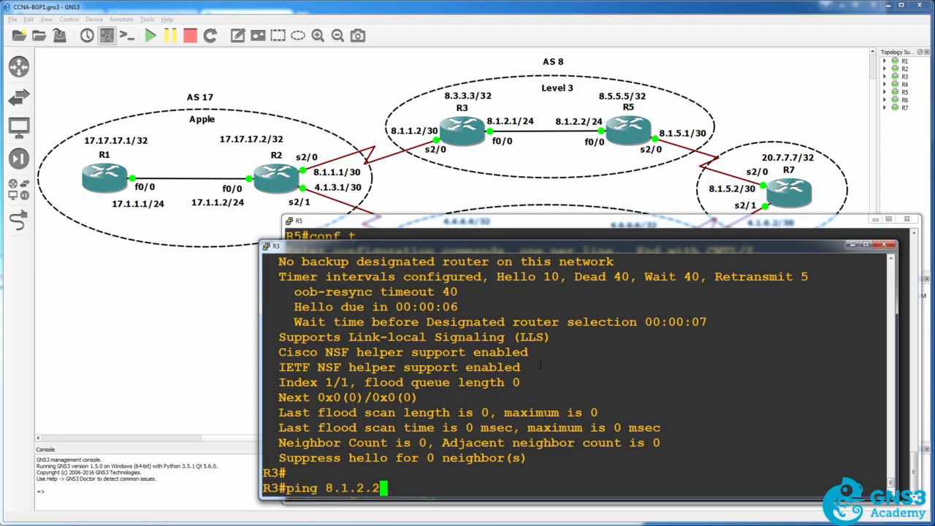
key("Return")
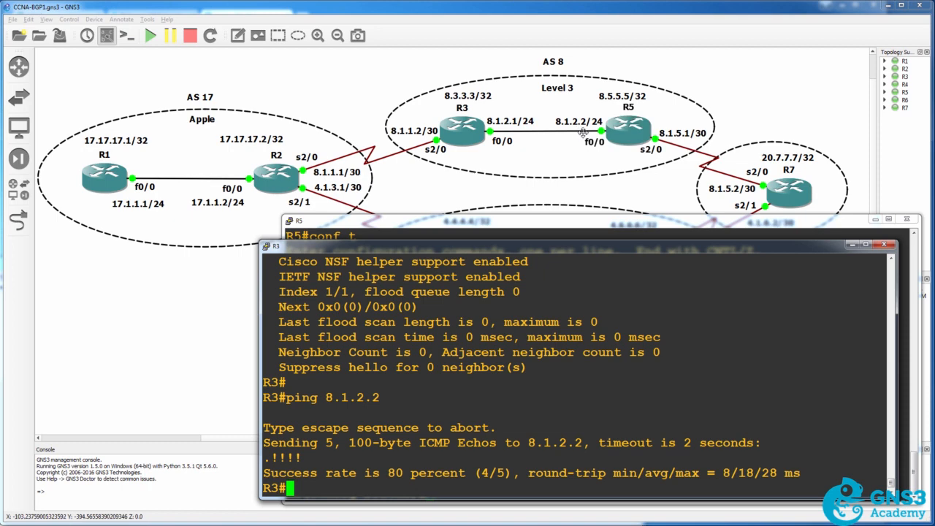
Recheck R3's OSPF neighbors with sh ip ospf nei after the link test.
type("sh ip ospf int")
key("BackSpace")
key("BackSpace")
key("BackSpace")
type("nei")
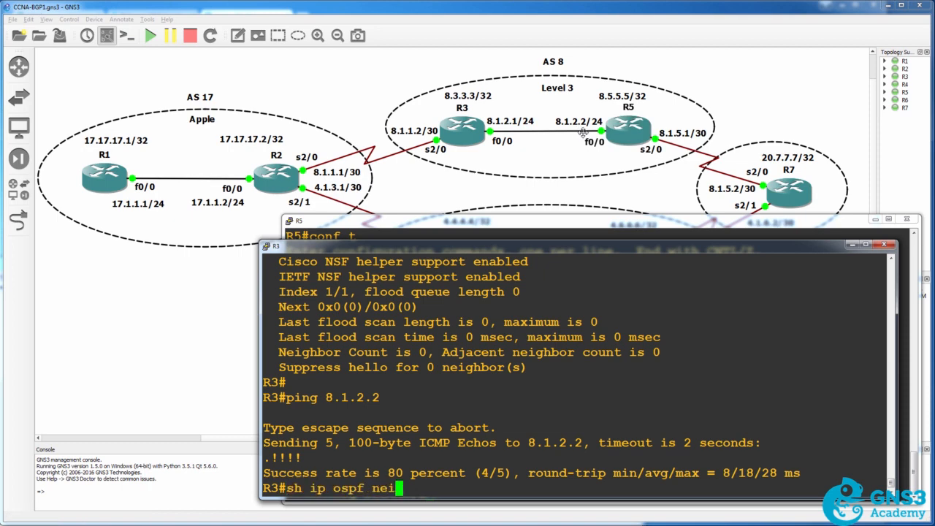
key("Return")
Switch to R5's console, leave configuration mode and list its OSPF interfaces with sh ip ospf int.
left_click(573, 230)
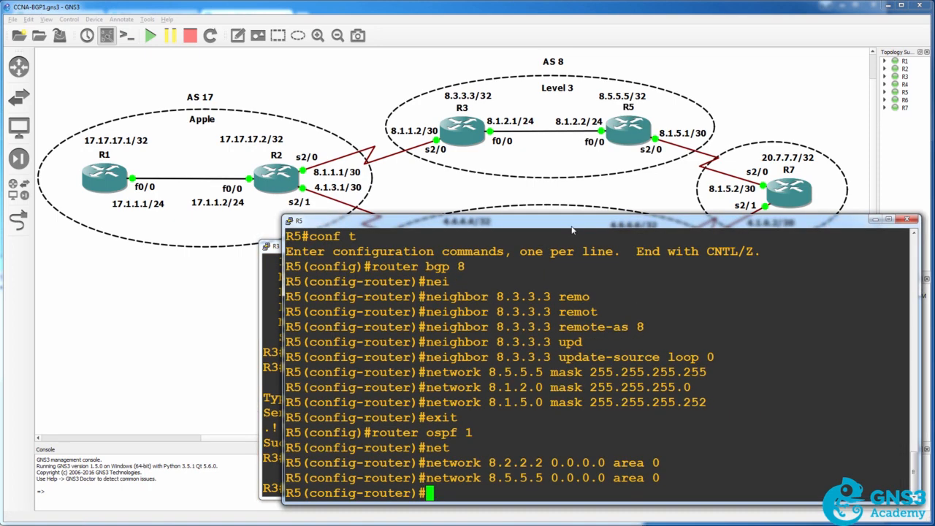
type("end")
key("Return")
type("sh i")
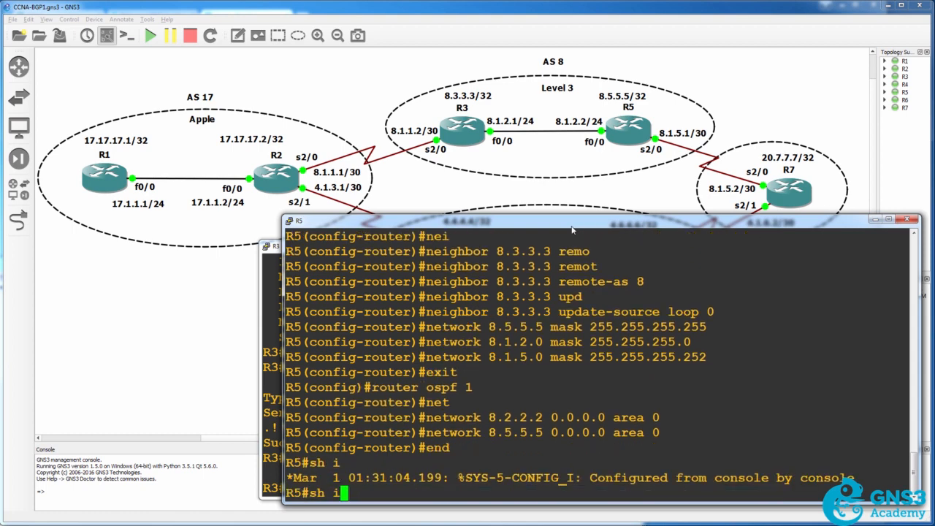
type("p os")
type("f")
type("f int")
key("Return")
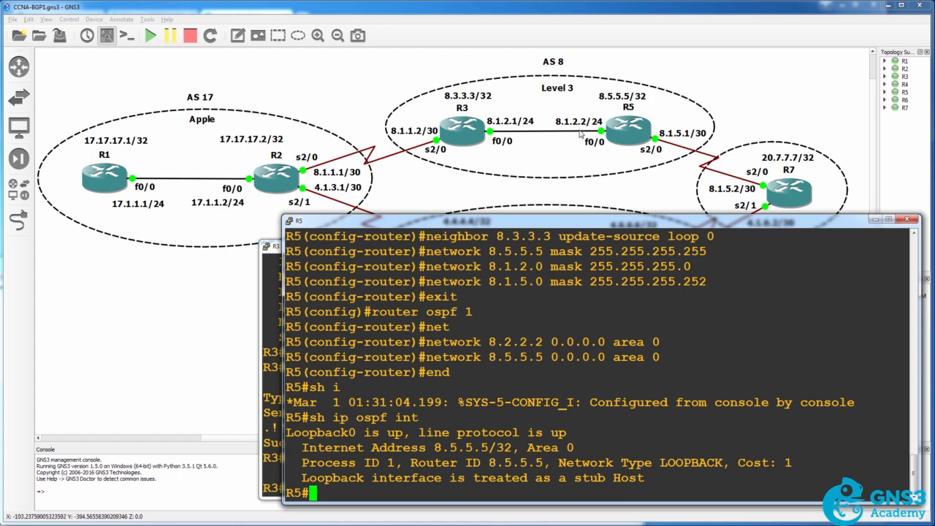
Display R5's OSPF configuration with sh run | section ospf and examine the 8.2.2.2 network statement.
type("sh ")
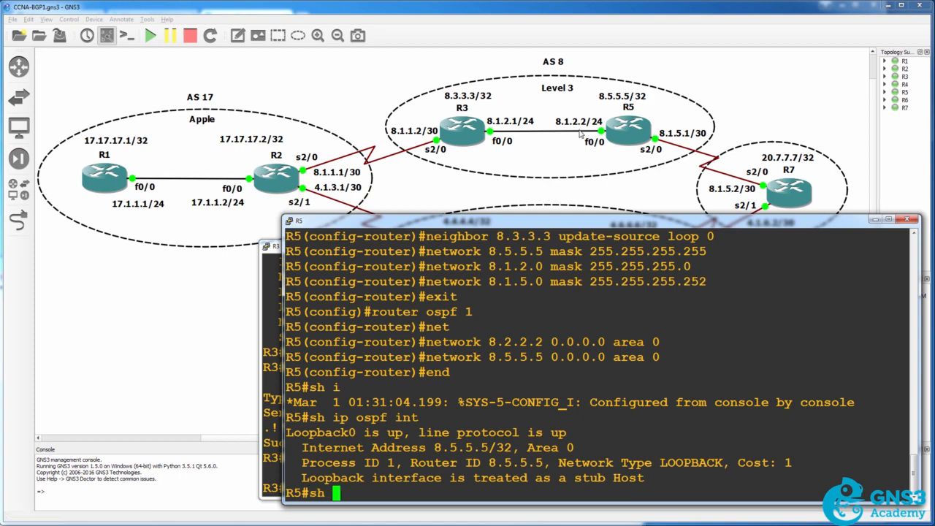
type("run | section sofp")
key("BackSpace")
key("BackSpace")
key("BackSpace")
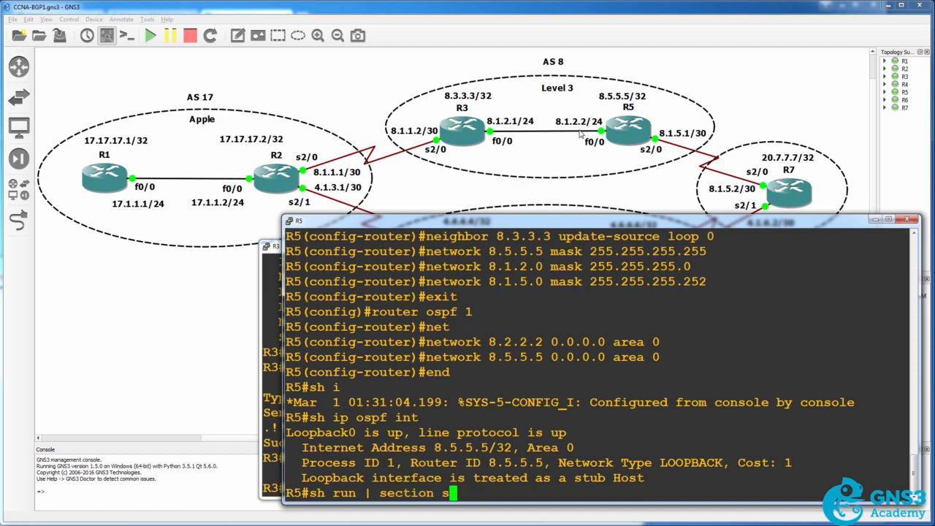
type("pf")
key("Return")
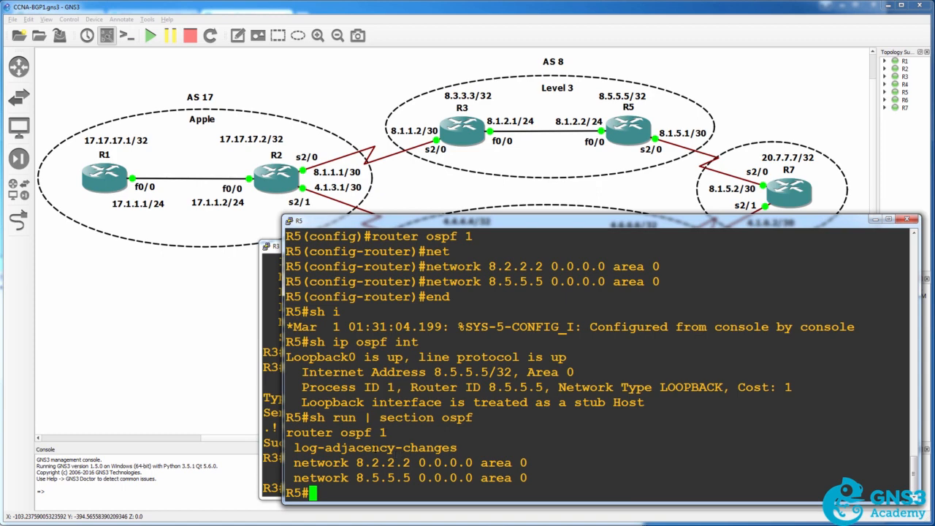
left_click_drag(349, 463, 407, 462)
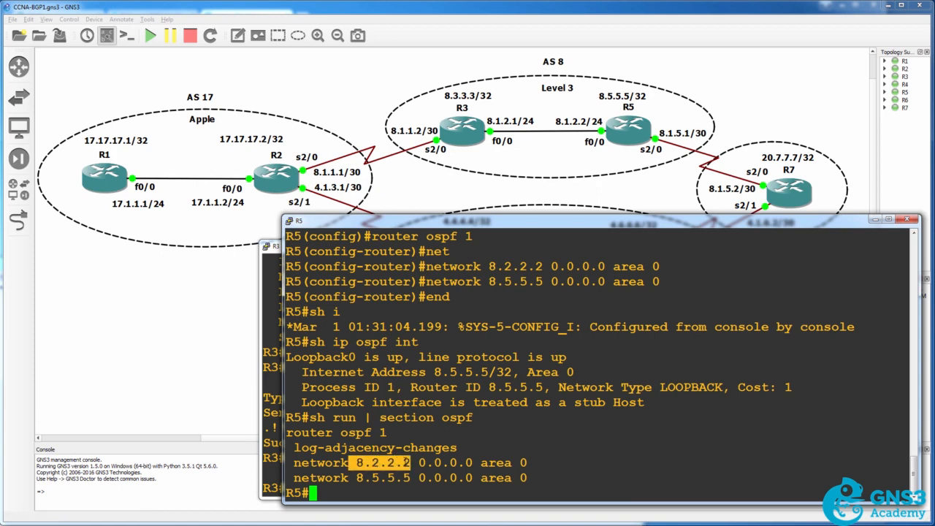
Show R5's f0/0 configuration with sh run int f0/0 and compare its address with the OSPF network statement.
type("sh run in")
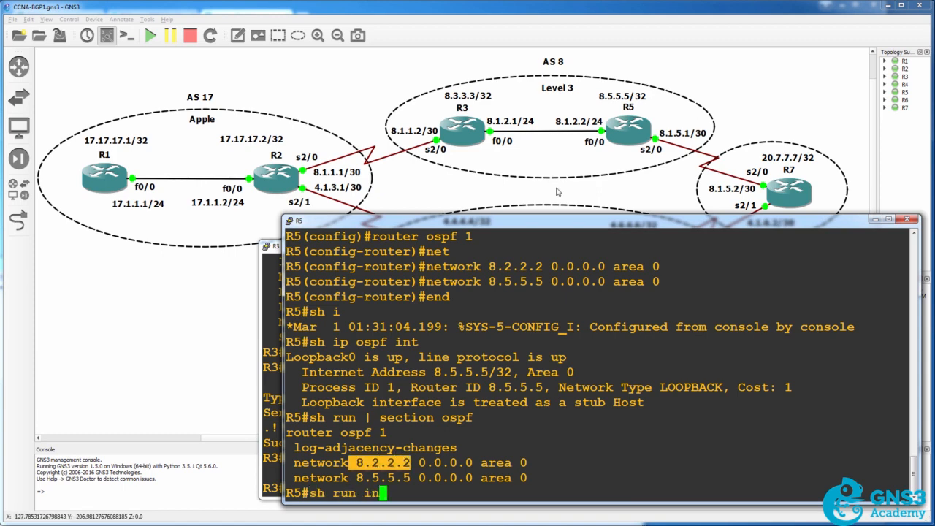
type("t f0/0/")
key("Return")
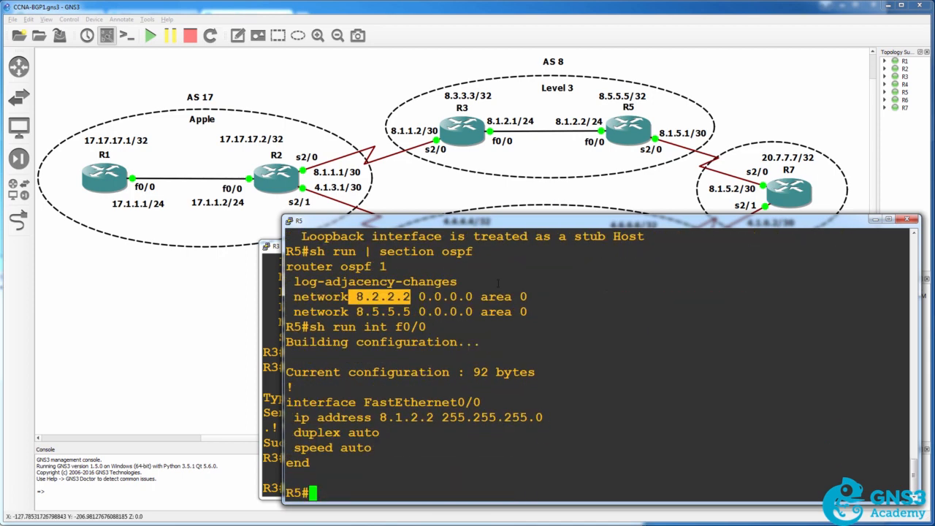
left_click_drag(373, 297, 364, 297)
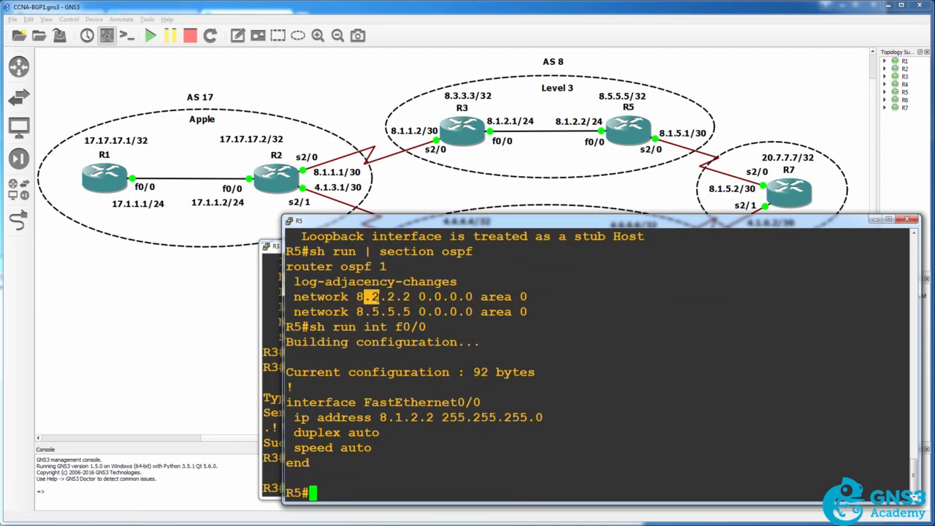
Enter global configuration mode on R5 and open OSPF process 1 with router ospf 1.
type("conf r")
key("Return")
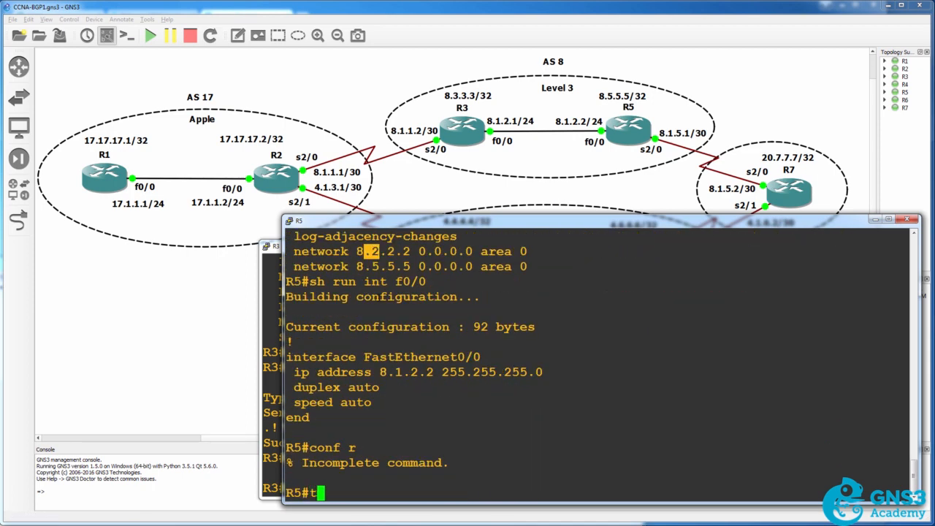
type("conf t")
key("Return")
type("router bspf")
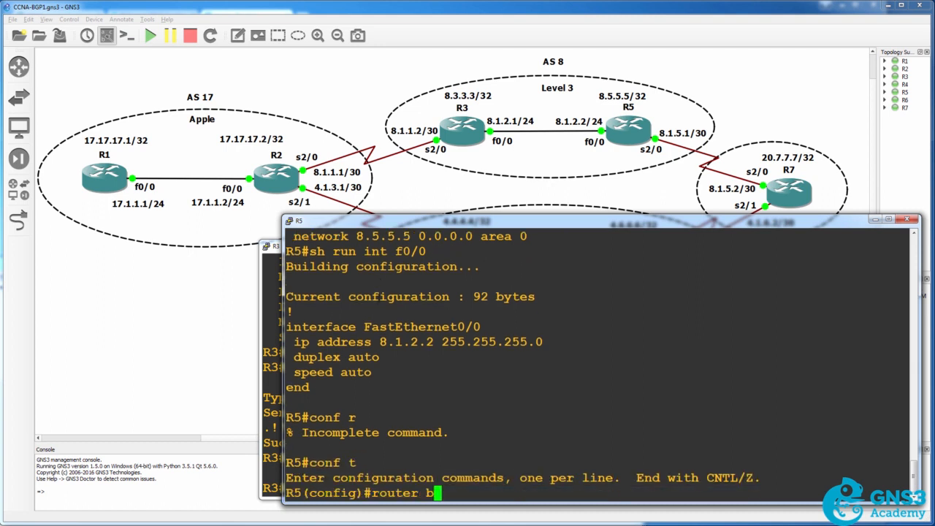
key("BackSpace")
key("BackSpace")
key("BackSpace")
key("BackSpace")
type("ospf 1")
key("Return")
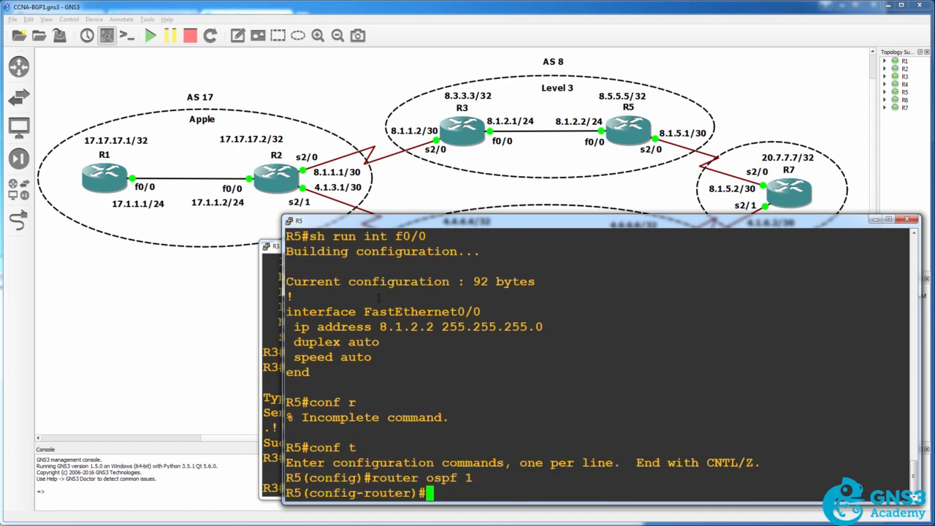
Enable OSPF on R5's f0/0 address with network 8.1.2.2 0.0.0.0 area 0.
type("netw")
key("Tab")
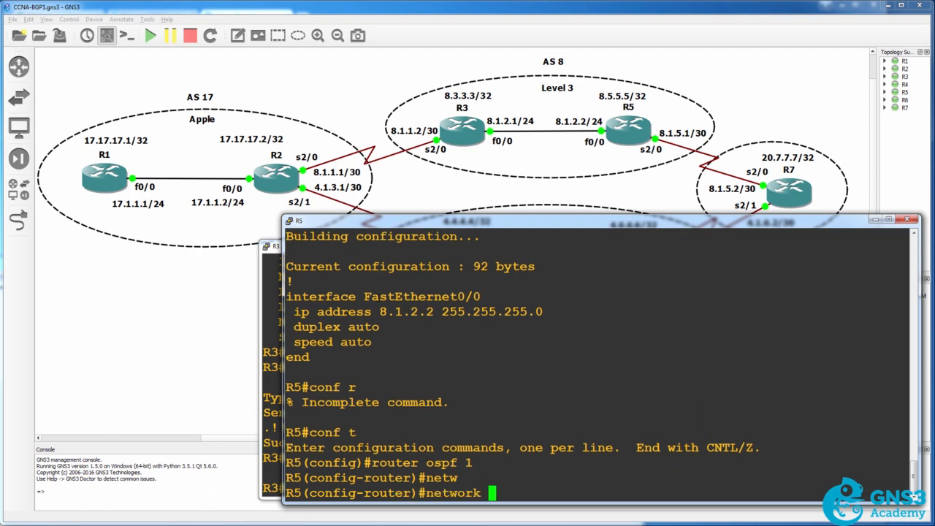
type("8.1.2.2.0.00")
key("BackSpace")
key("BackSpace")
key("BackSpace")
type(".0.0.0 area 0")
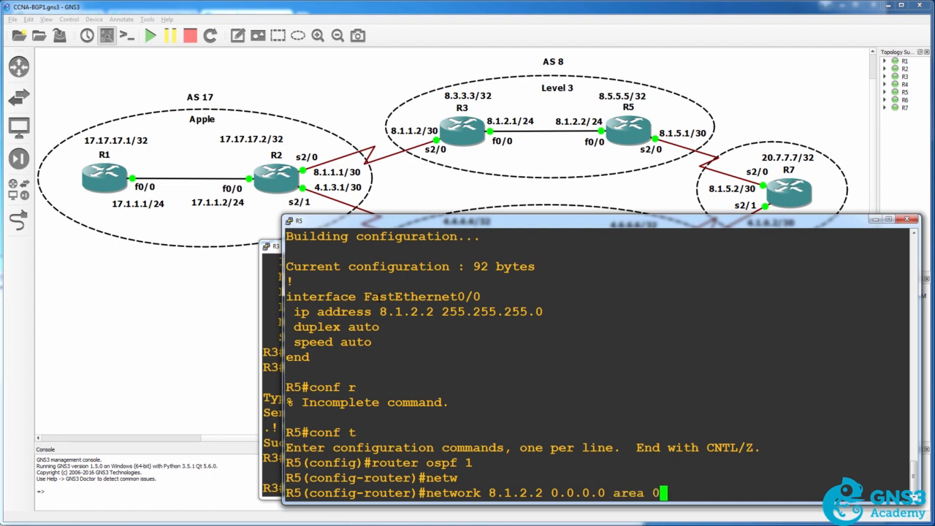
key("Return")
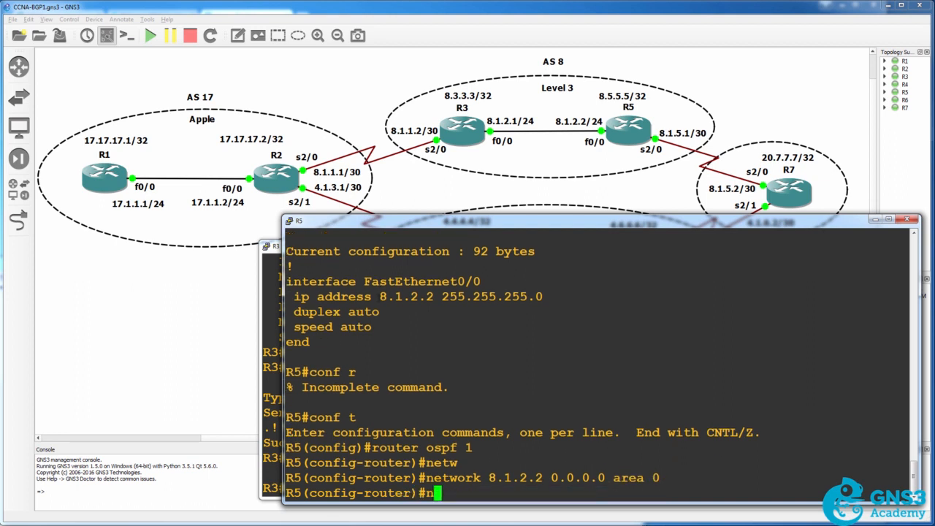
Remove the incorrect OSPF statement network 8.2.2.2 0.0.0.0 area 0 from R5 and leave configuration mode.
type("no netw")
key("Tab")
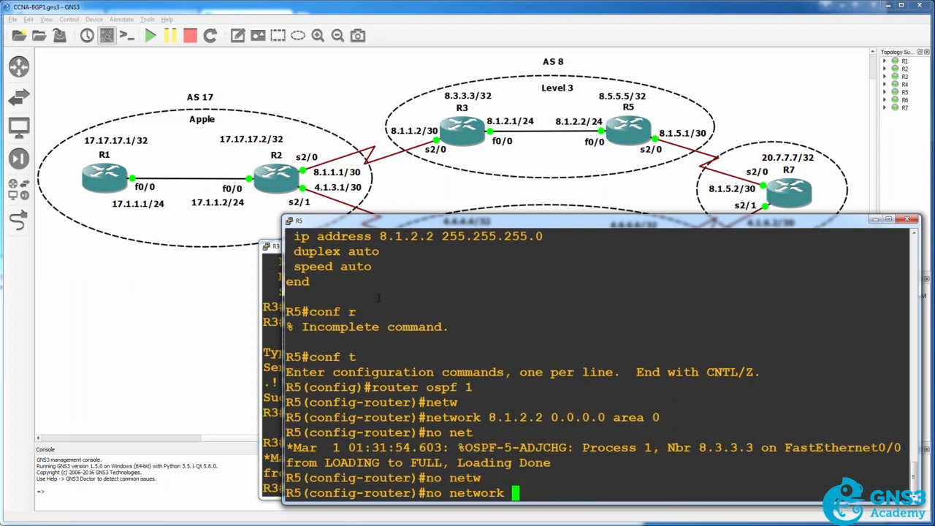
type("8.2.2.2 0.0.0.")
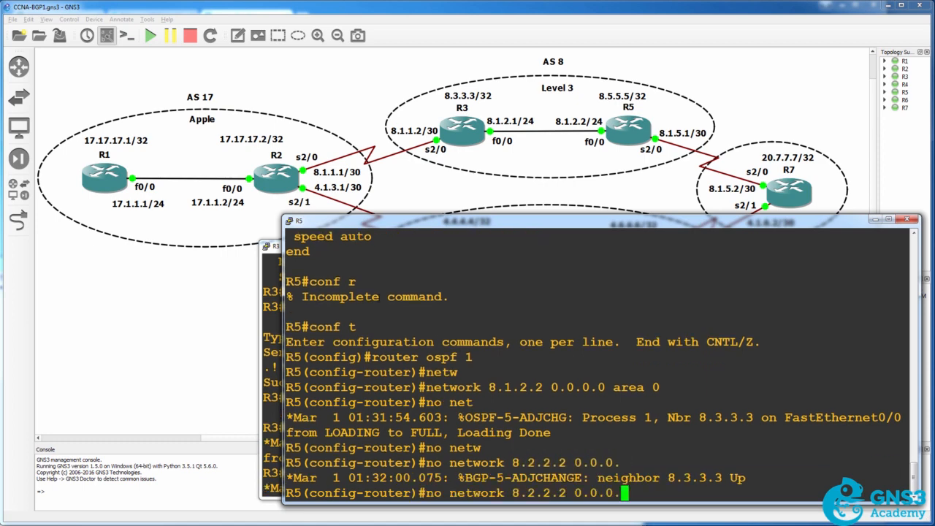
type("0 area 0")
key("Return")
type("end")
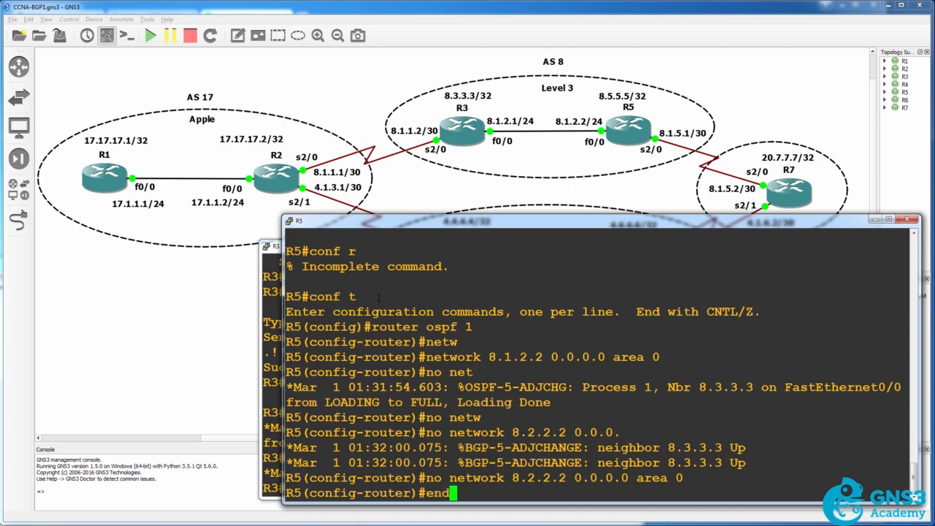
key("Return")
Examine the OSPF and BGP adjacency log messages on R5 and list its OSPF neighbors with sh ip ospf nei.
left_click_drag(461, 386, 573, 358)
left_click_drag(466, 357, 807, 357)
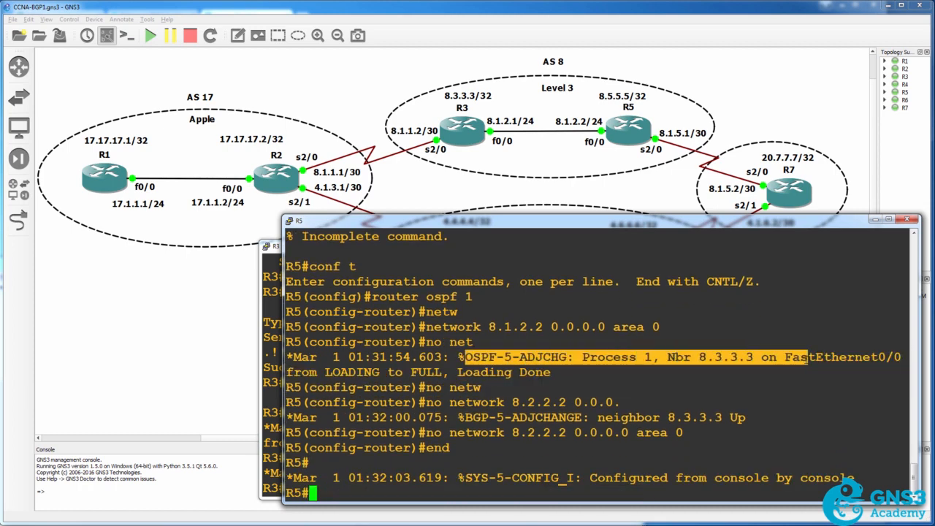
left_click_drag(457, 417, 778, 418)
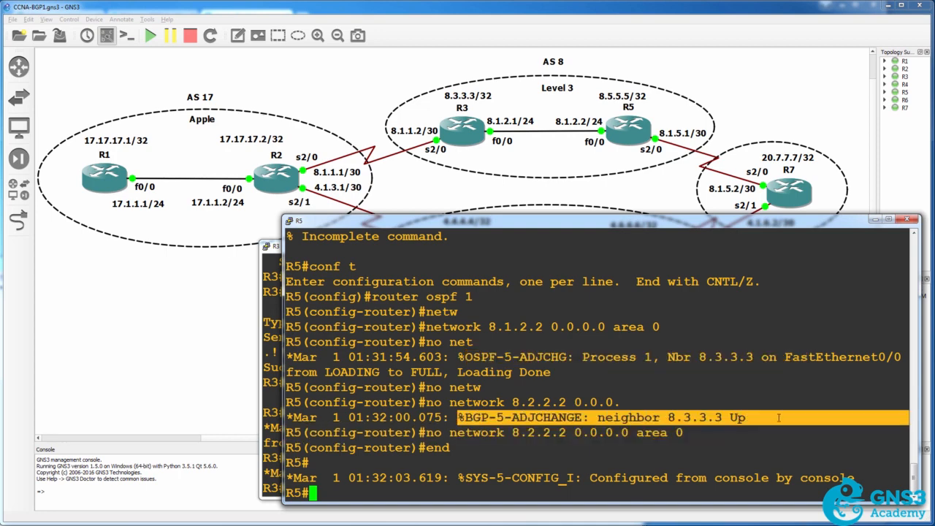
type("sh ip ospf nei")
key("Return")
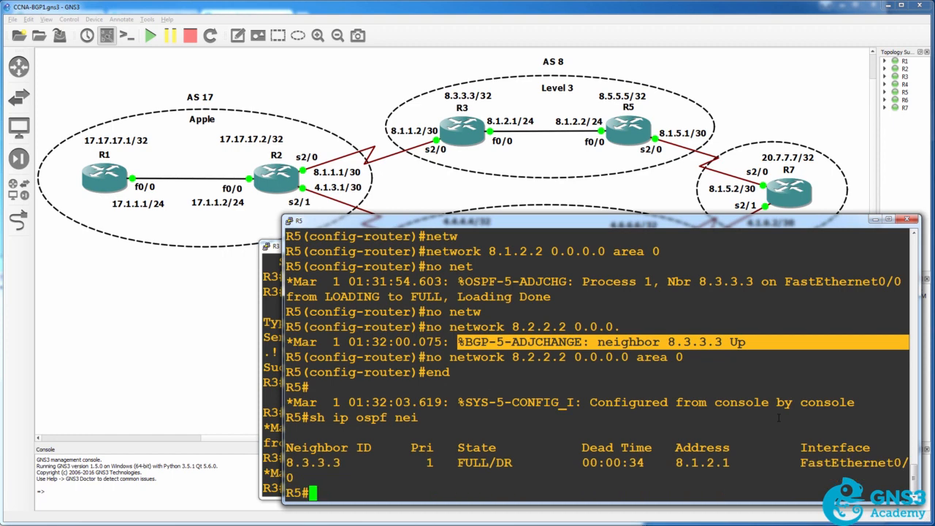
Display R5's BGP summary with sh ip bgp sum and examine the entry for neighbor 8.3.3.3.
key("Up")
key("BackSpace")
key("BackSpace")
key("BackSpace")
key("BackSpace")
key("BackSpace")
key("BackSpace")
key("BackSpace")
key("BackSpace")
type("bgp sum")
key("Return")
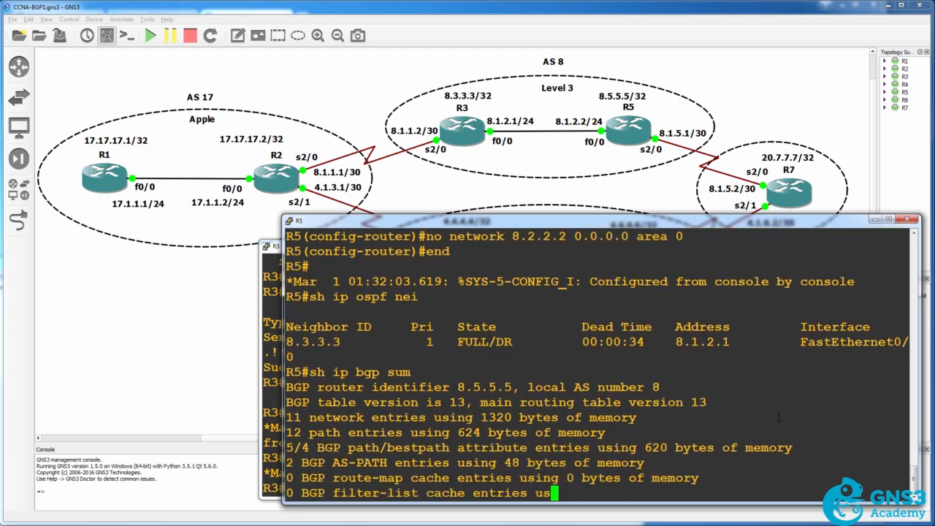
left_click_drag(827, 453, 898, 478)
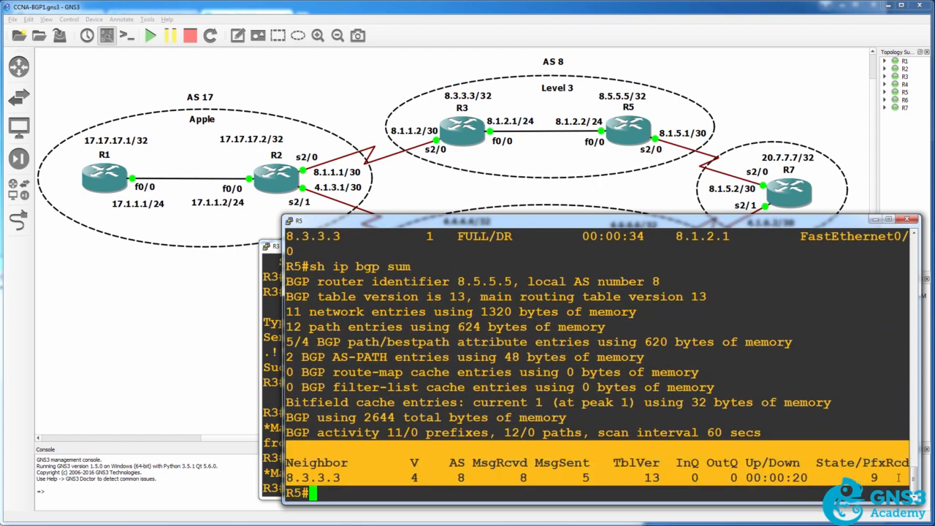
Show R5's routing table with sh ip route and examine the BGP routes and the OSPF route to 8.3.3.3/32.
type("sh ip route")
key("Return")
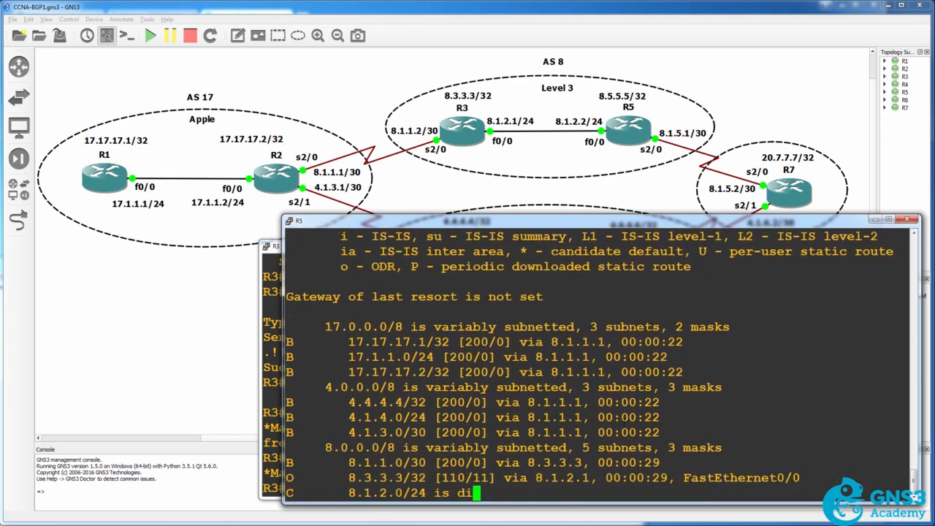
key("space")
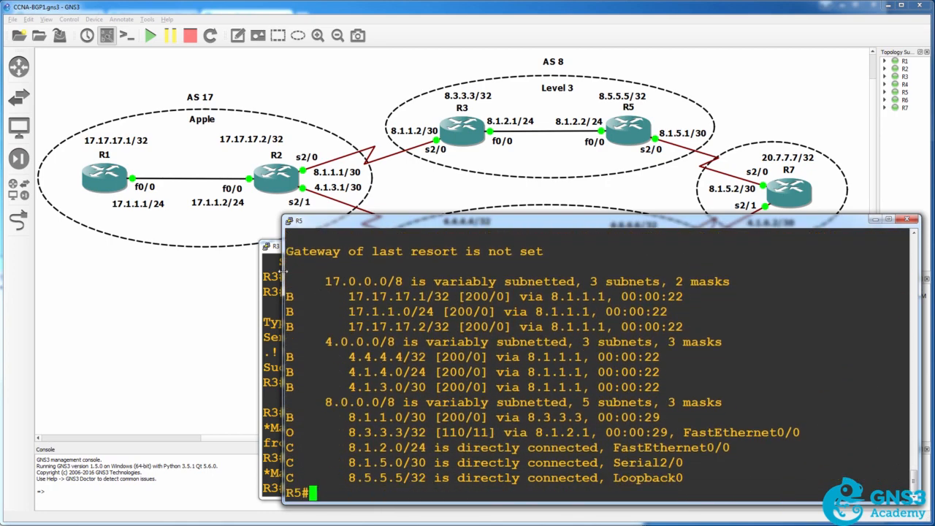
left_click_drag(283, 272, 612, 416)
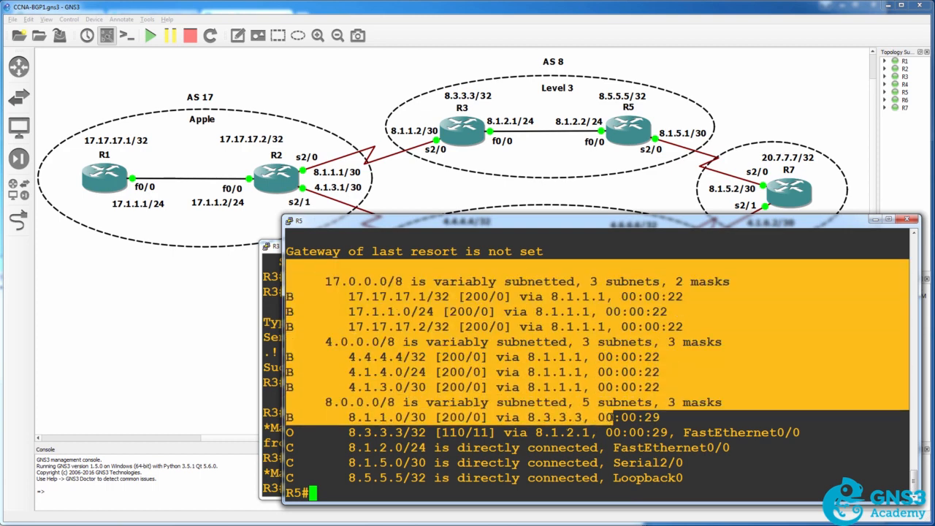
left_click_drag(332, 447, 420, 433)
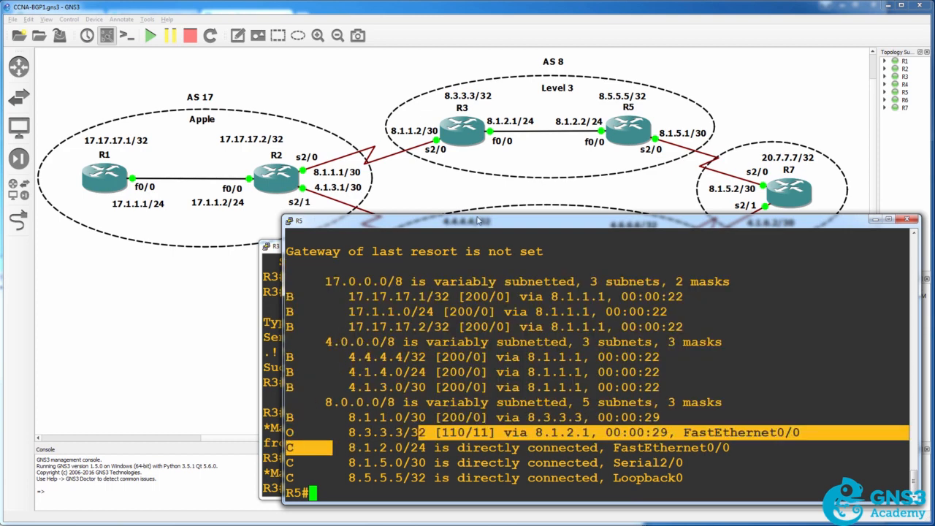
left_click_drag(332, 447, 798, 432)
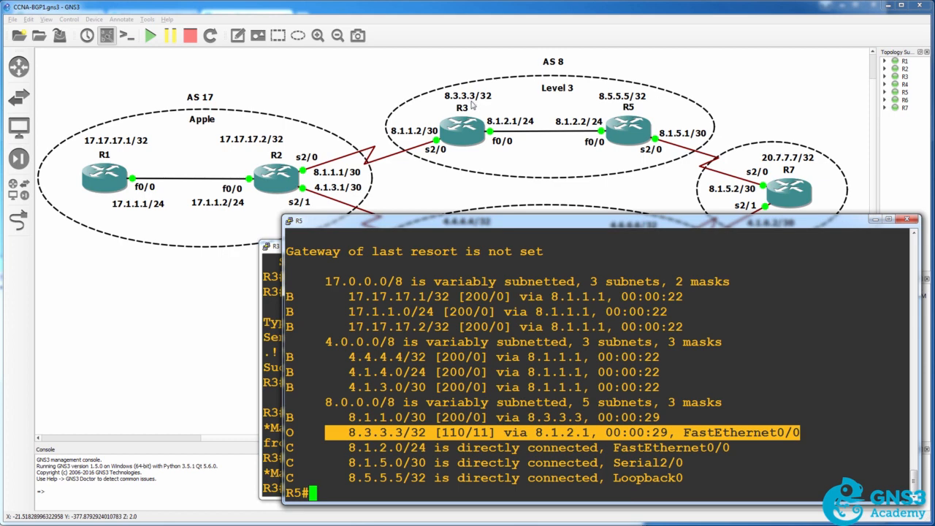
left_click_drag(305, 282, 742, 398)
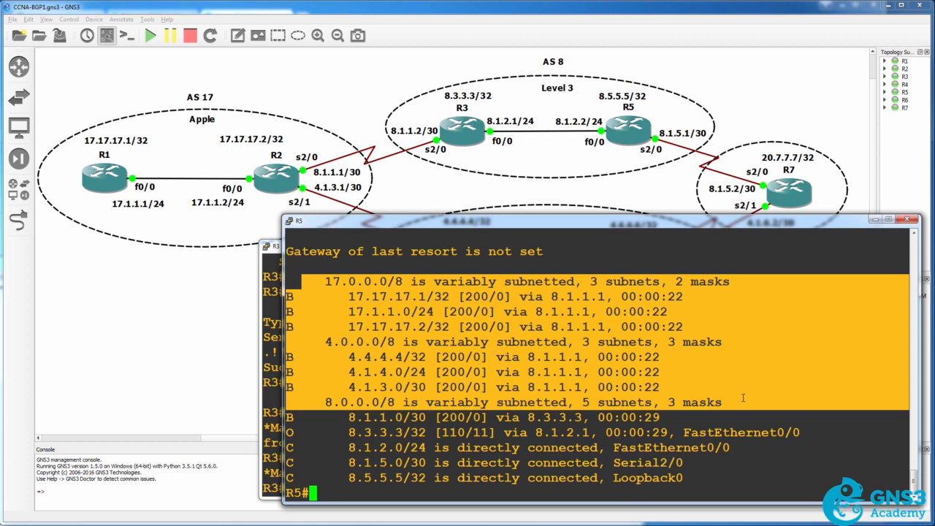
left_click_drag(344, 295, 480, 297)
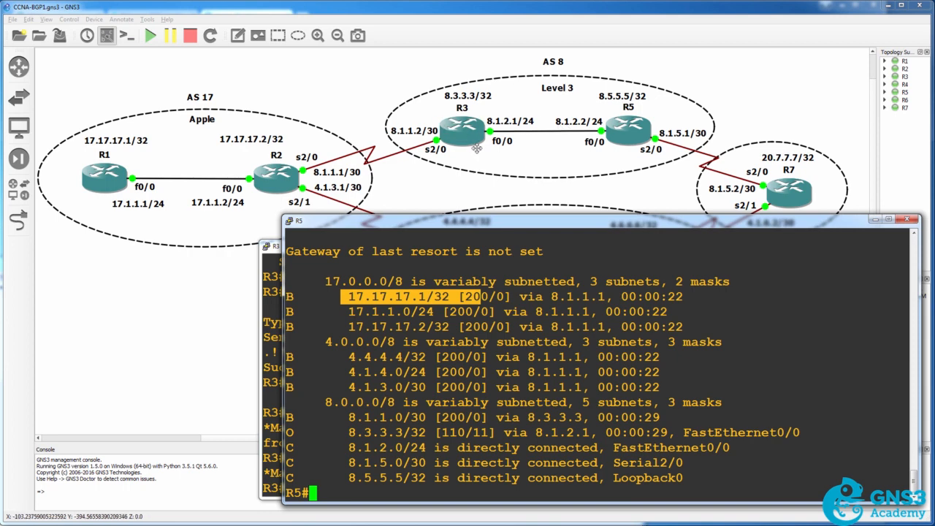
Display R5's OSPF link-state database with sh ip ospf database.
type("sh ip ")
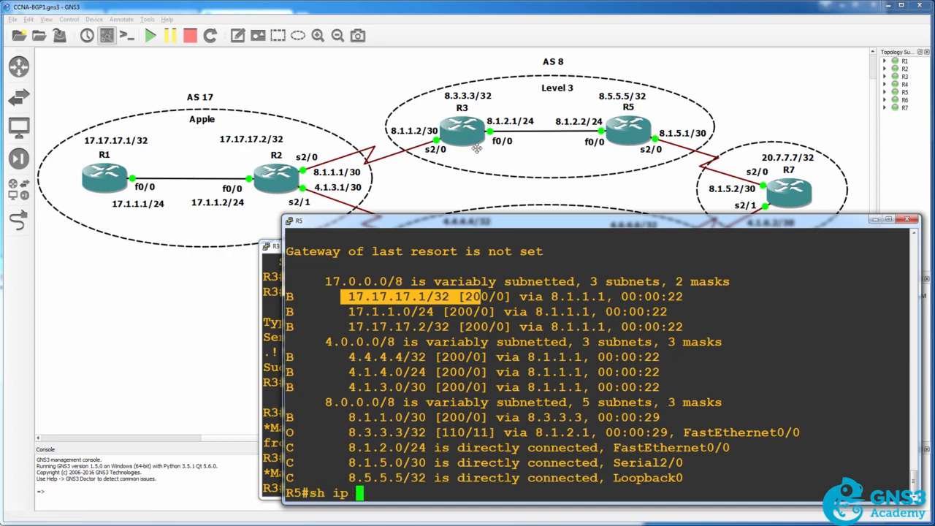
type("isp")
key("BackSpace")
key("BackSpace")
key("BackSpace")
type("s")
key("BackSpace")
type("ospf da")
key("Tab")
key("Return")
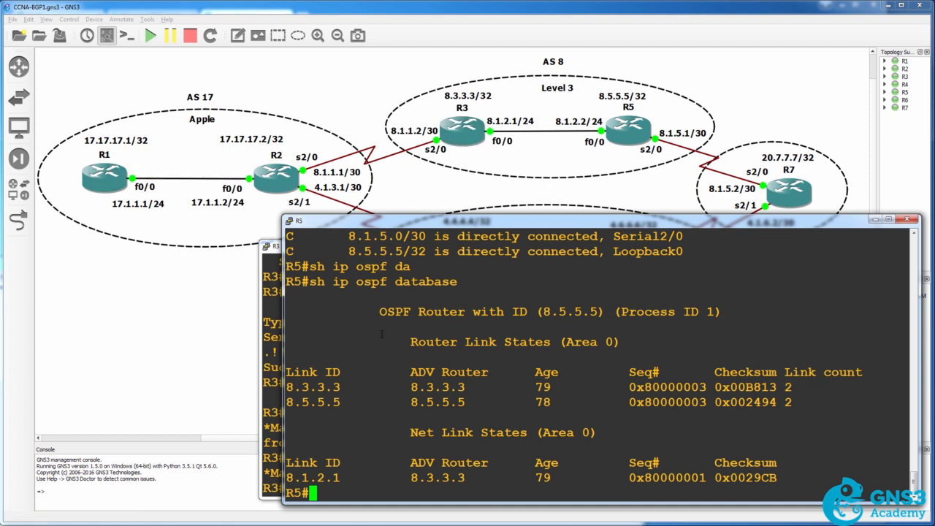
Ping R1's loopback 17.17.17.1 from R5.
type("ping 17.")
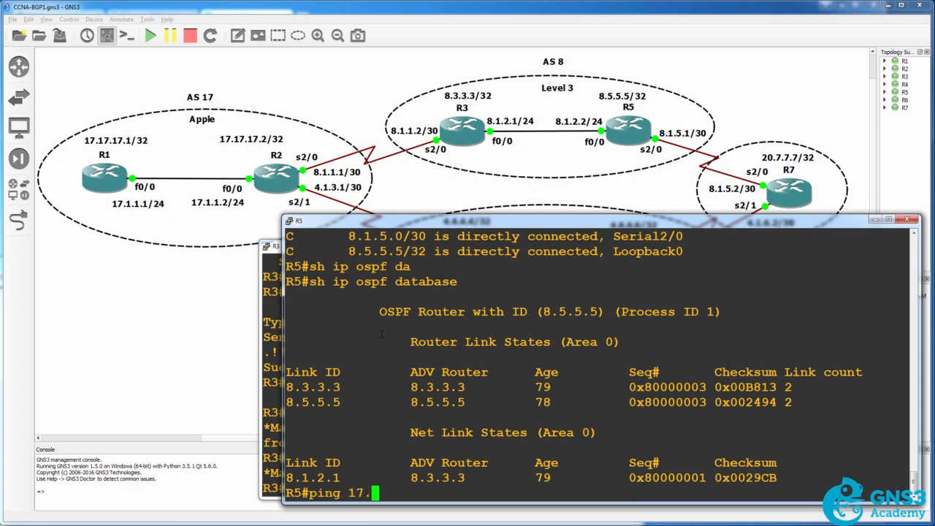
type("17.17.1")
key("Return")
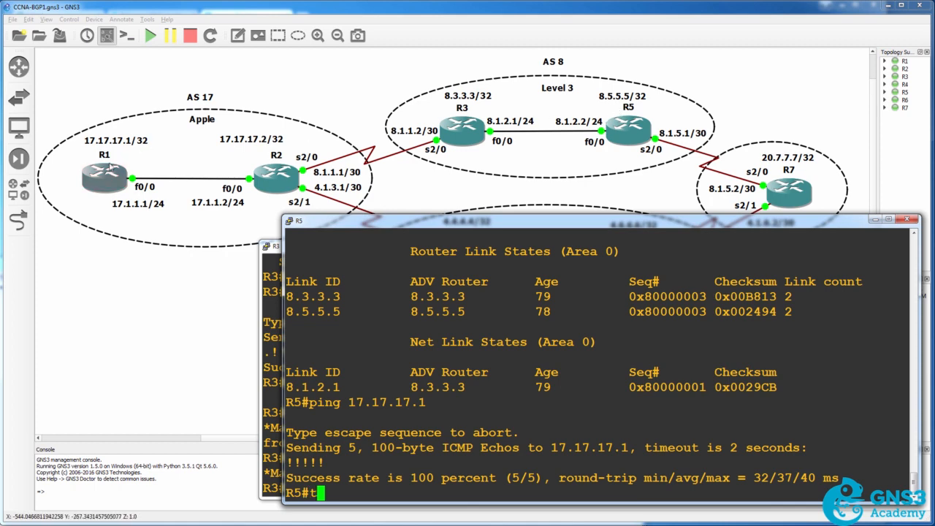
Trace the route from R5 to R1's loopback with traceroute 17.17.17.1.
type("tr")
key("Tab")
type("17.17.17.1")
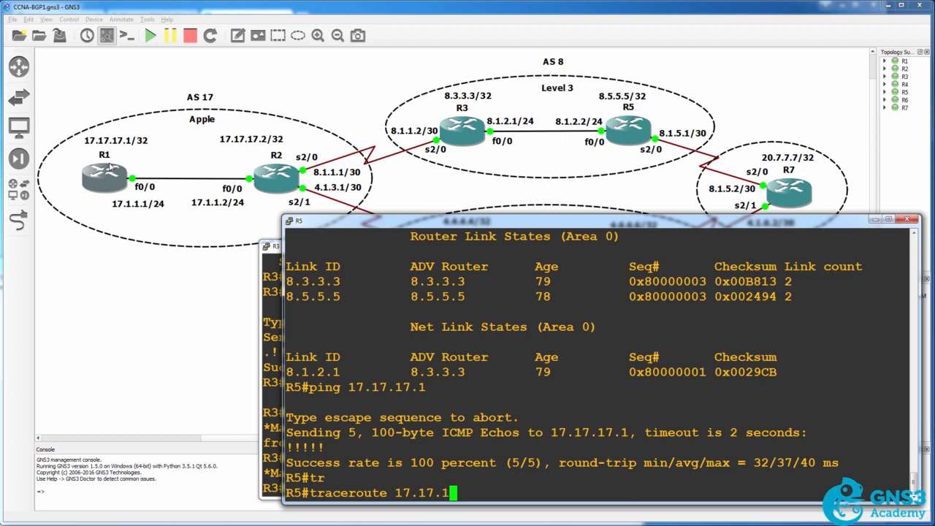
key("Return")
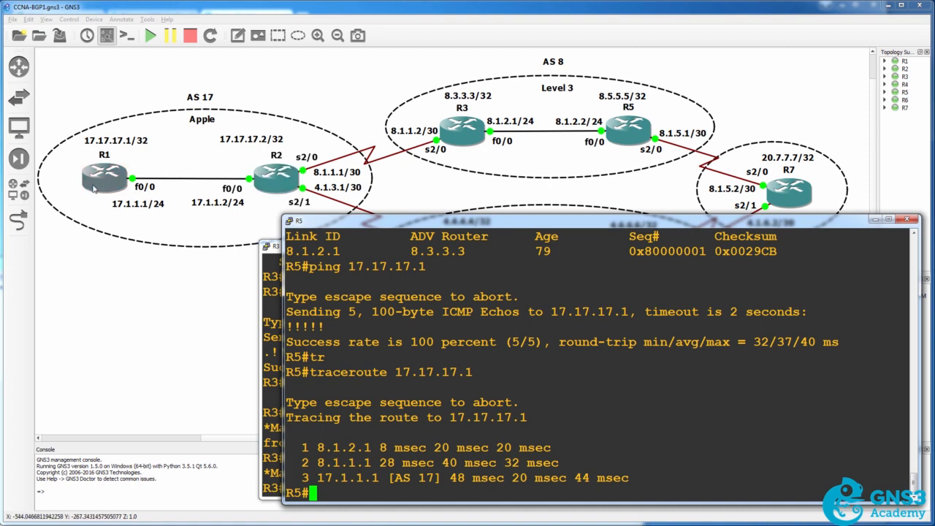
Bring the full topology diagram in front of the router consoles and look at R6 in AS 4.
left_click(416, 75)
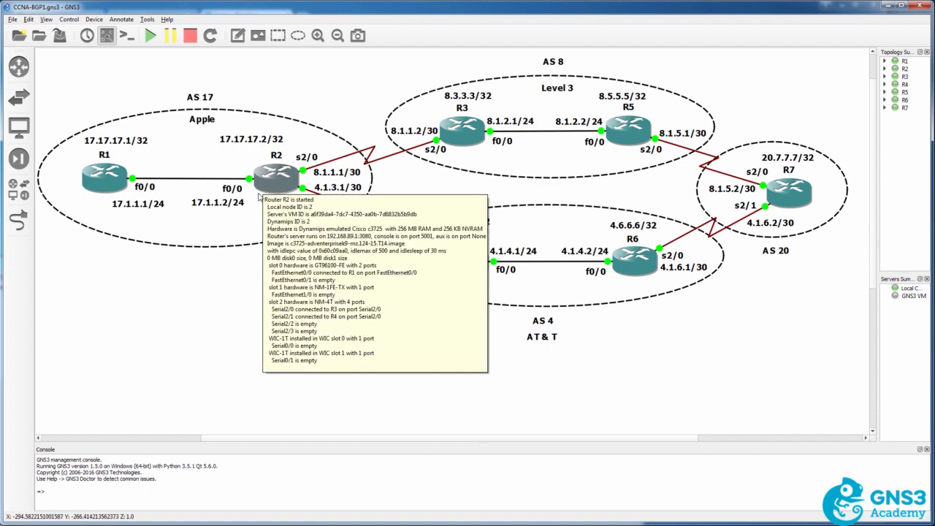
mouse_move(634, 273)
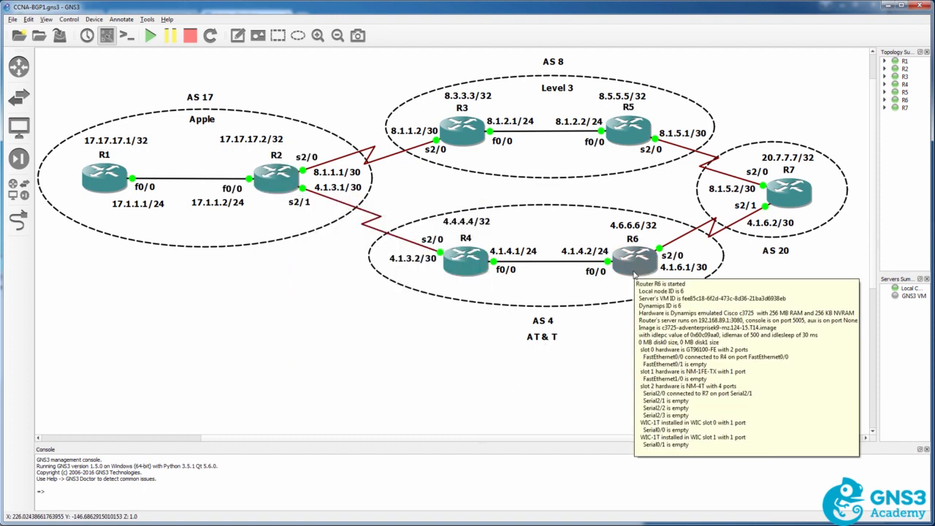